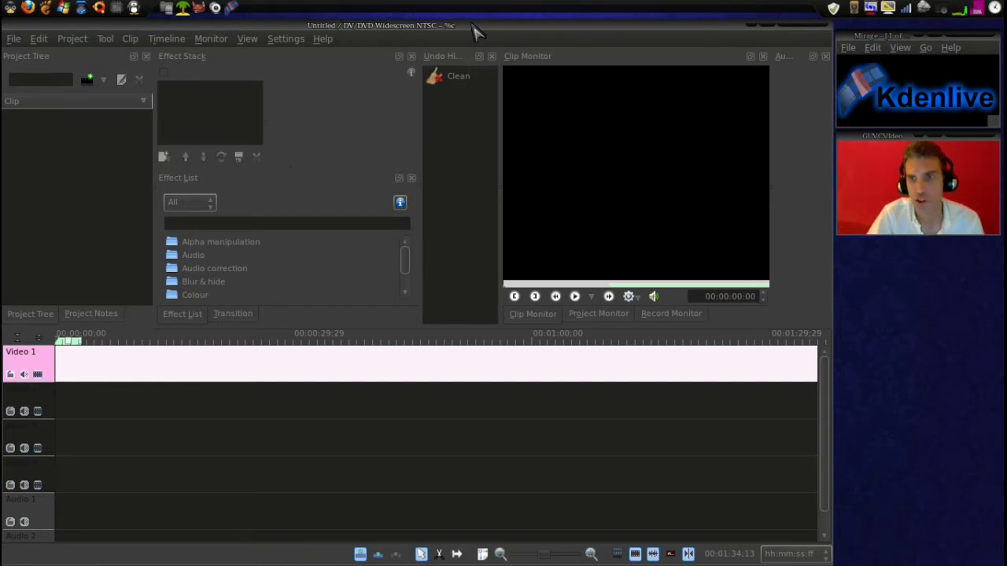
Save the project as UbuFX.kdenlive in the spatry/Videos/kden folder.
left_click(13, 39)
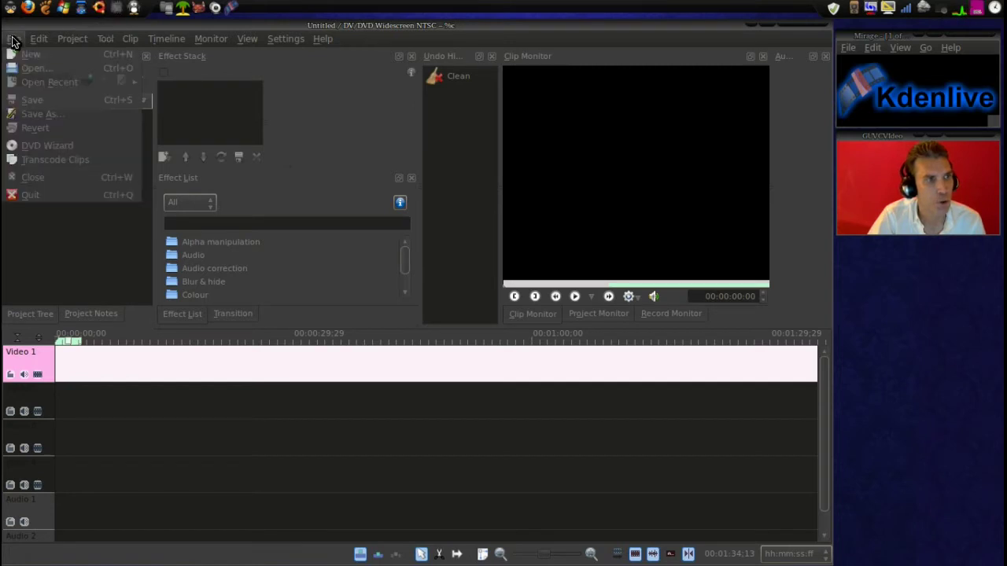
left_click(36, 114)
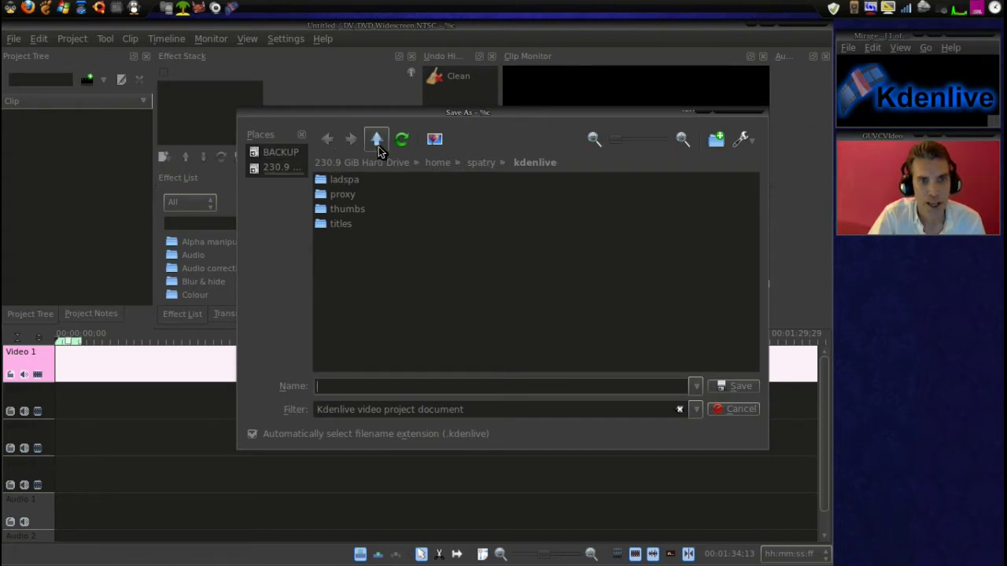
left_click(477, 165)
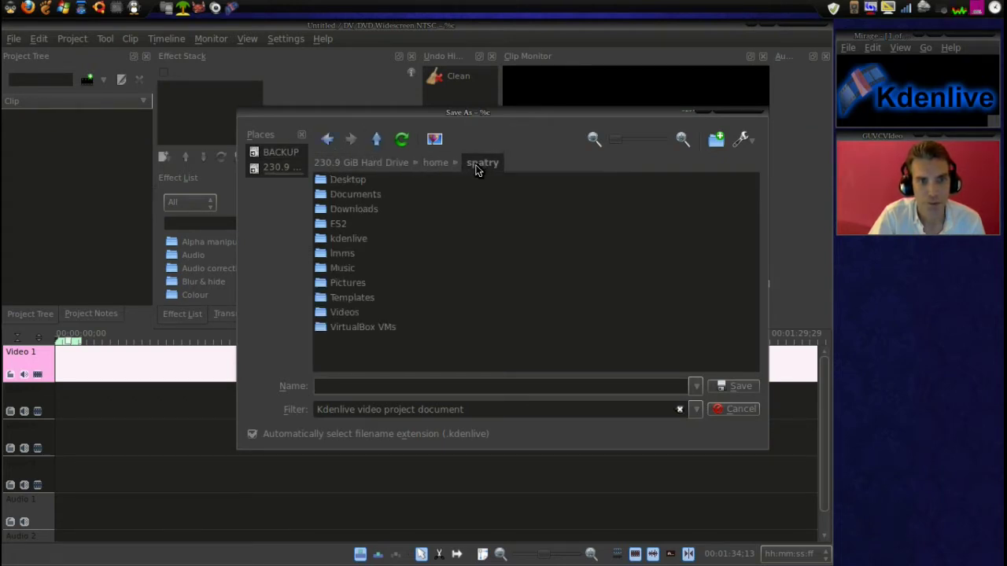
left_click(344, 313)
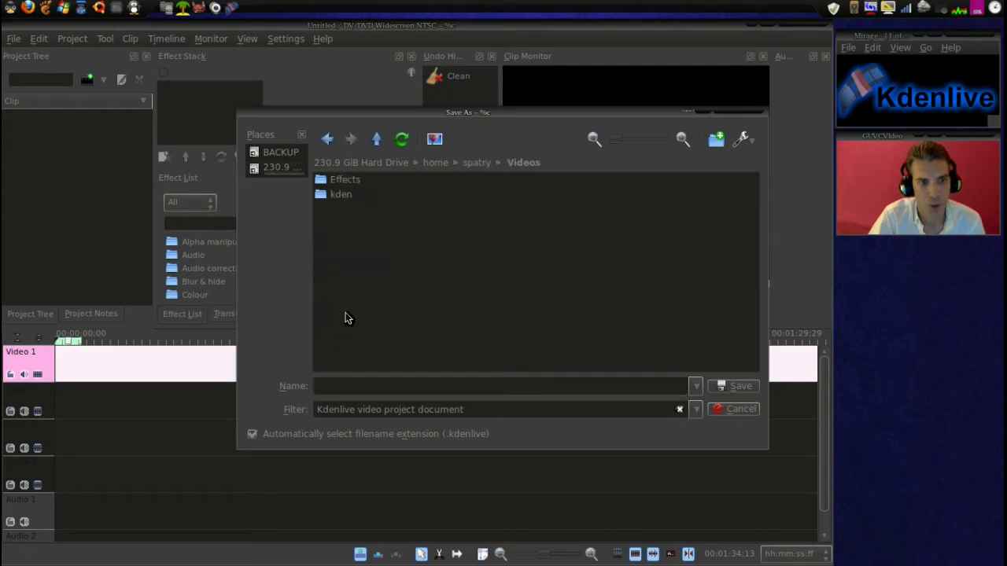
left_click(326, 197)
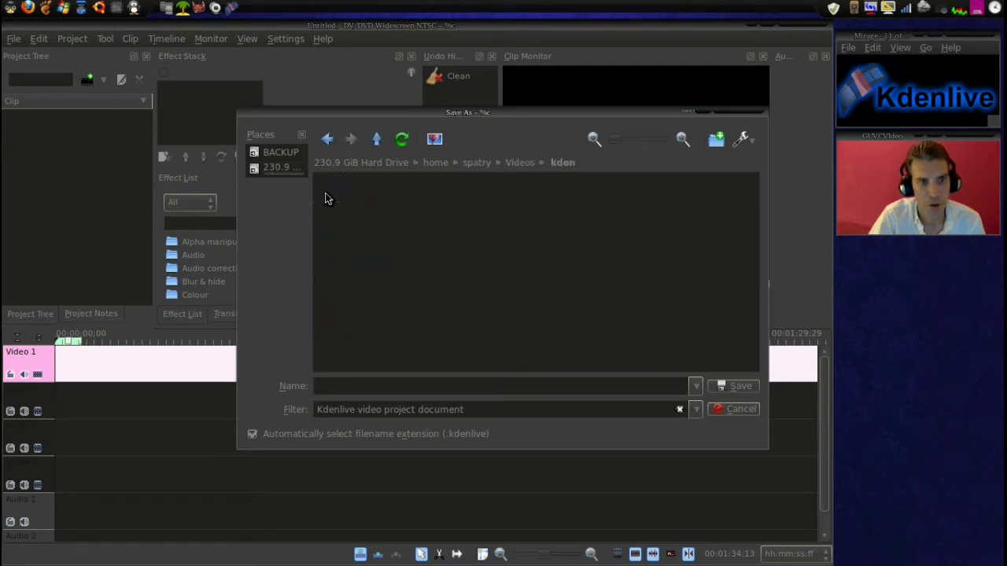
left_click(485, 386)
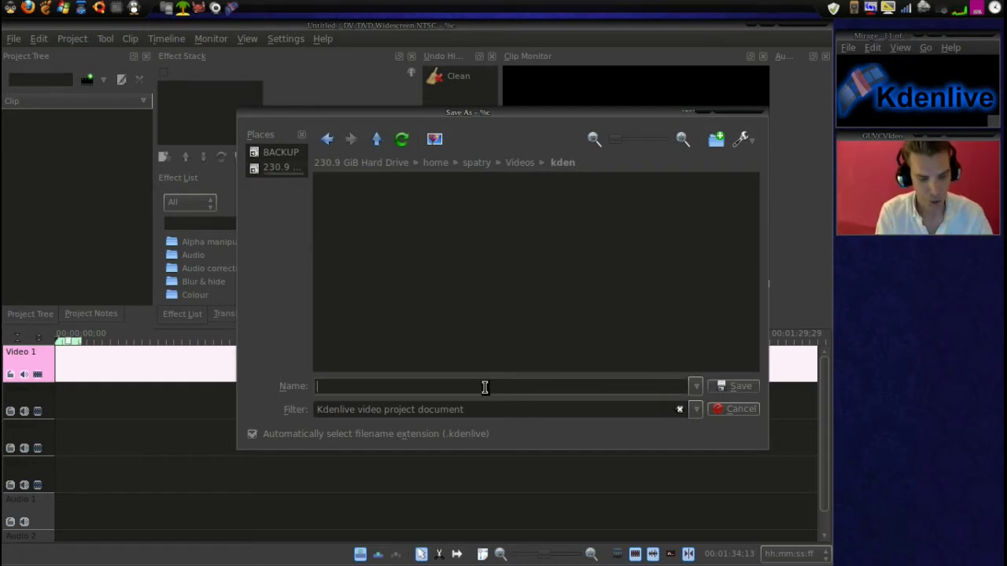
type("Ubu")
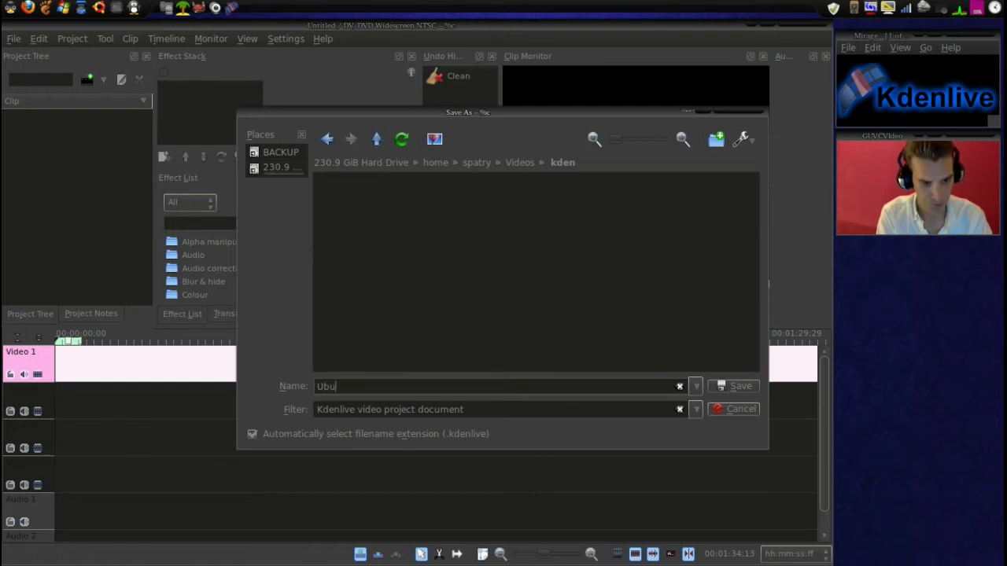
type("FX")
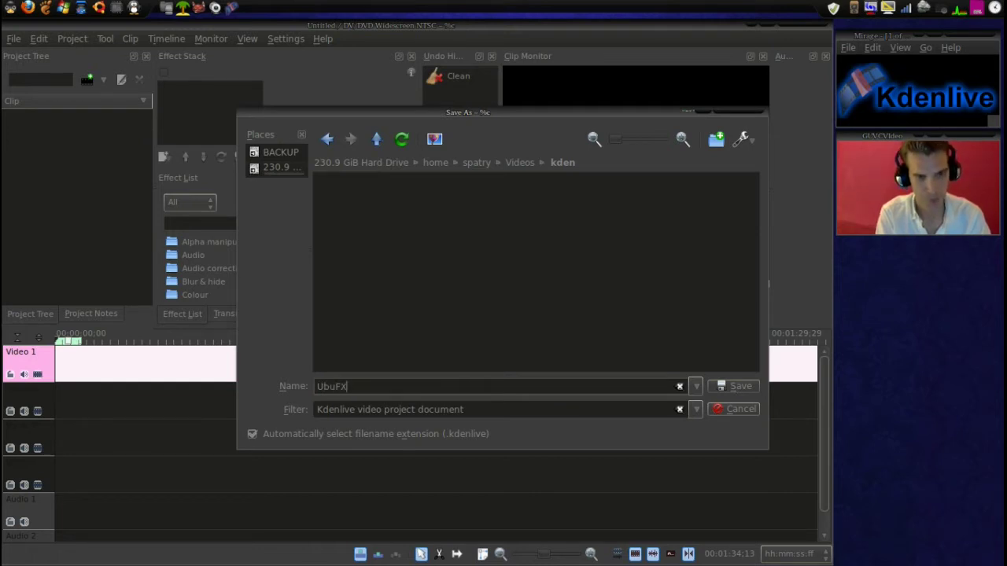
left_click(740, 387)
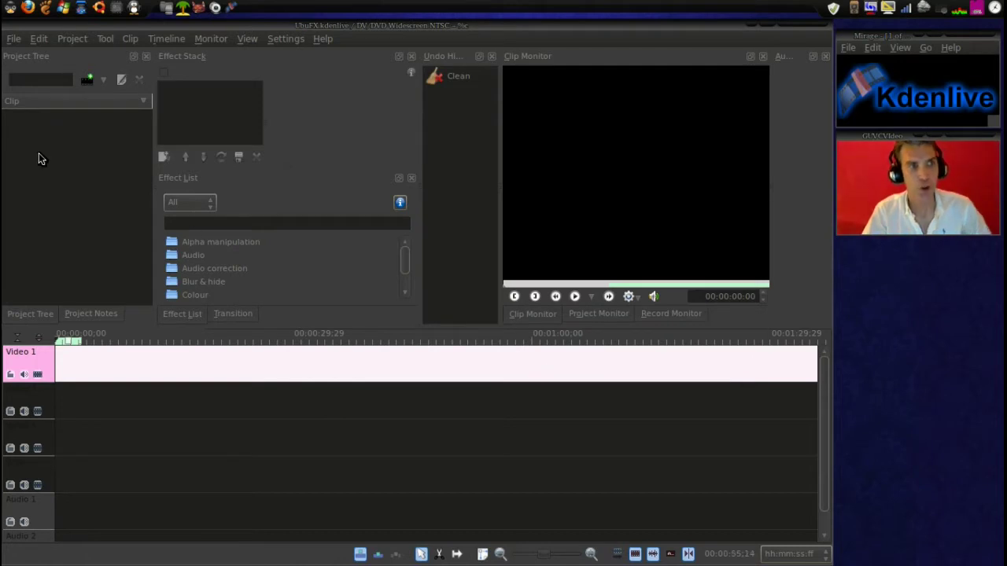
Import SpatTitle.mp4 and EndTiT.png from the COL folder into the project bin.
right_click(40, 155)
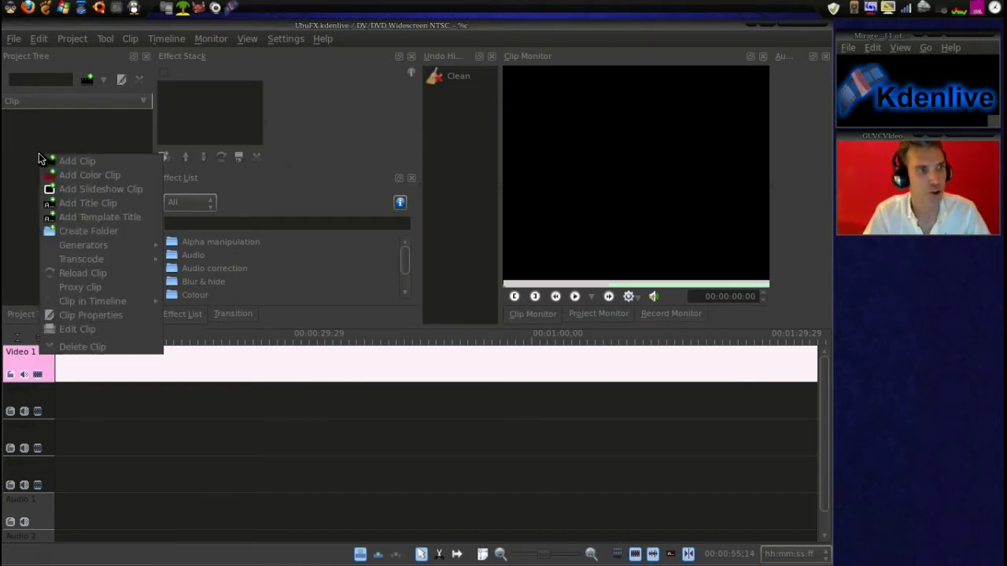
left_click(88, 165)
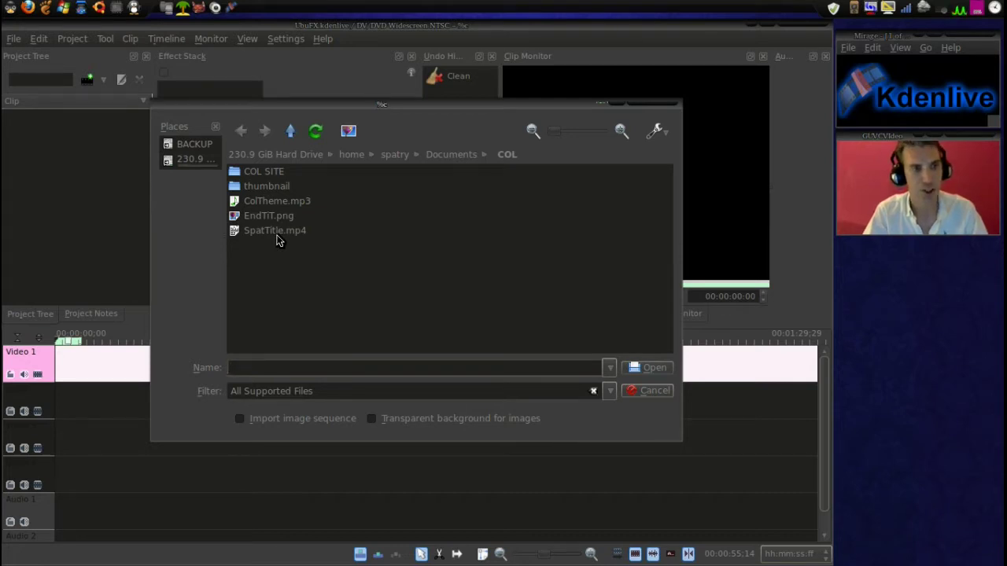
left_click(277, 236)
left_click(273, 219, "ctrl")
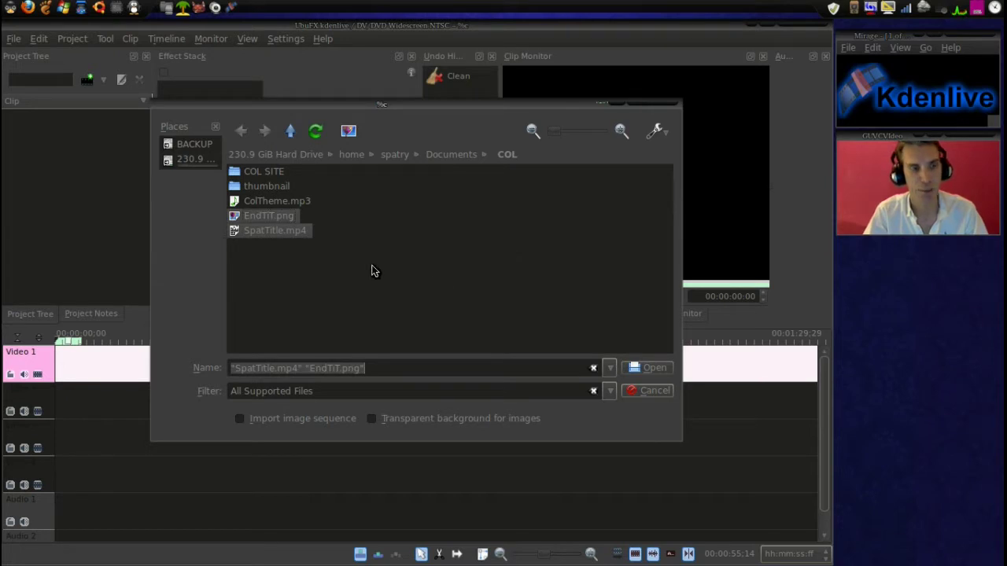
left_click(654, 369)
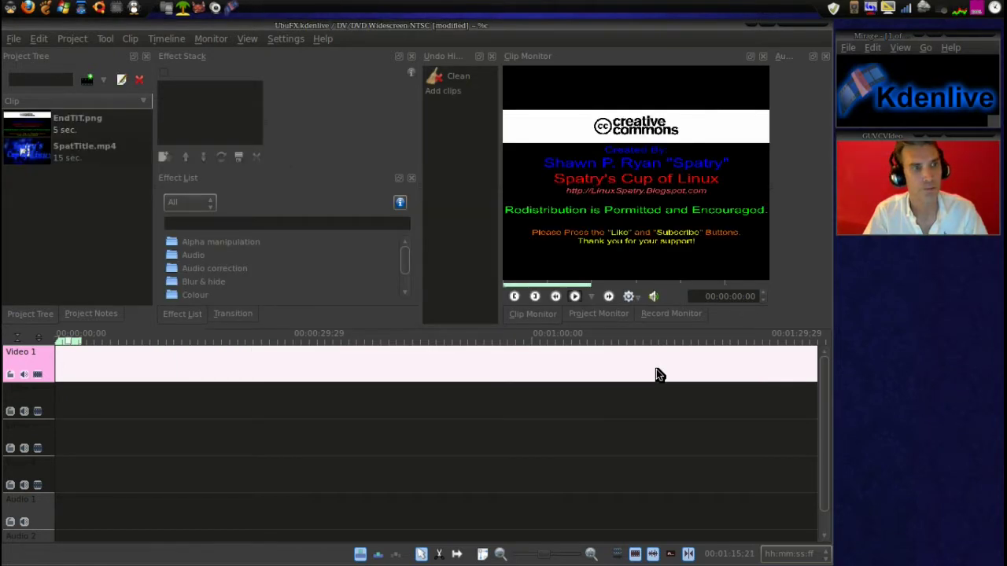
Add 1.mkv, 2.mkv, 3.mkv and 4.mkv from spatry/Videos/Effects to the project bin.
right_click(109, 226)
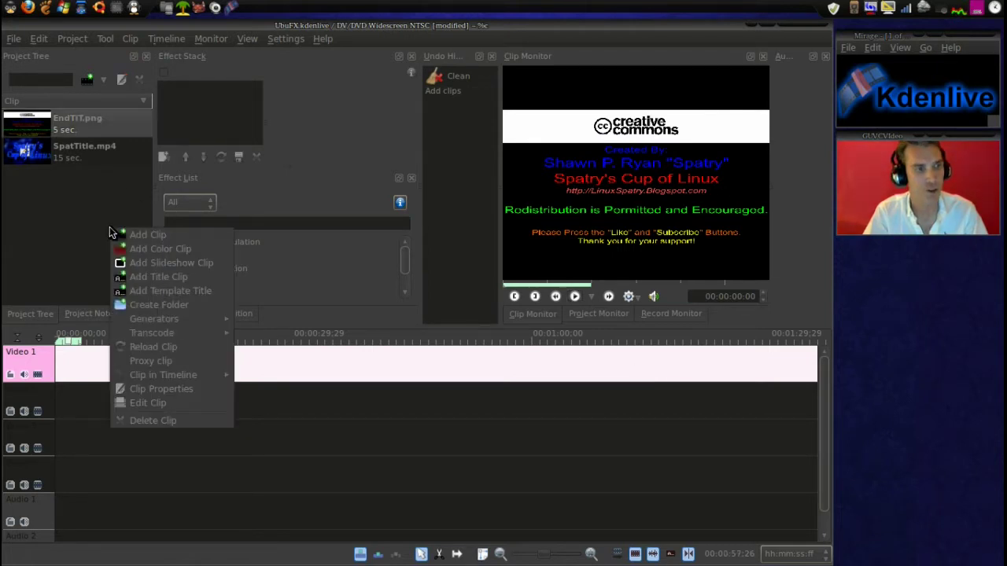
left_click(136, 237)
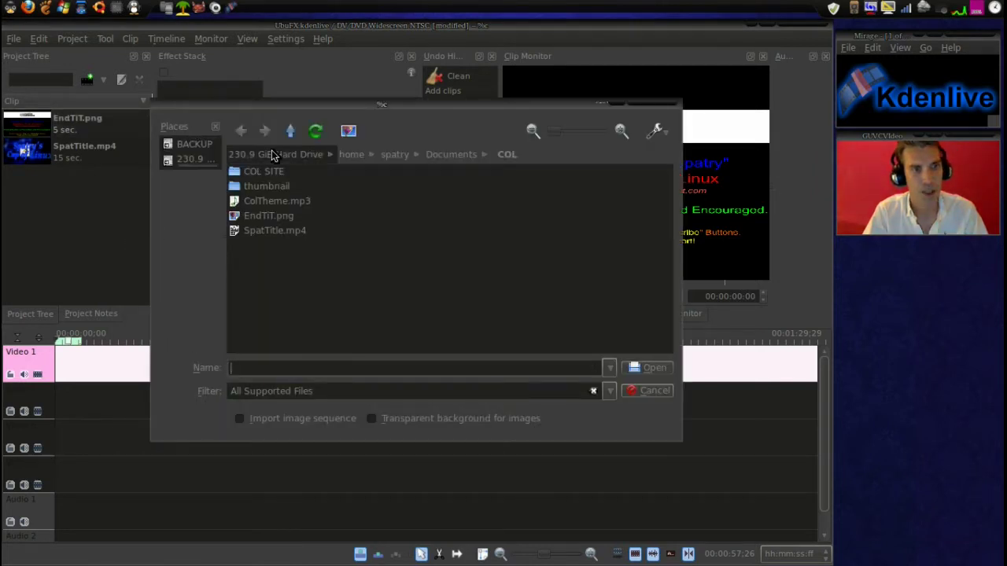
left_click(397, 155)
double_click(259, 305)
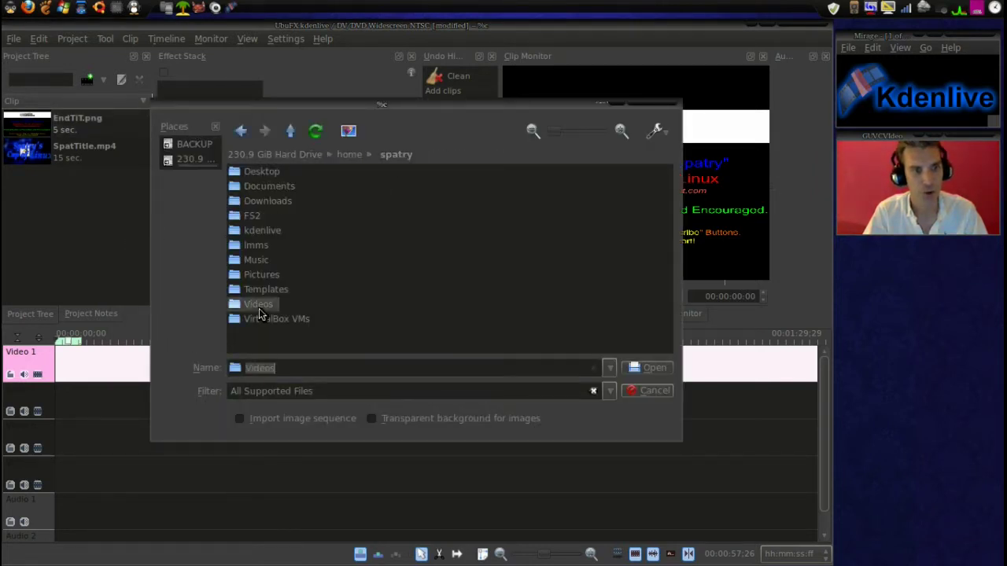
double_click(257, 172)
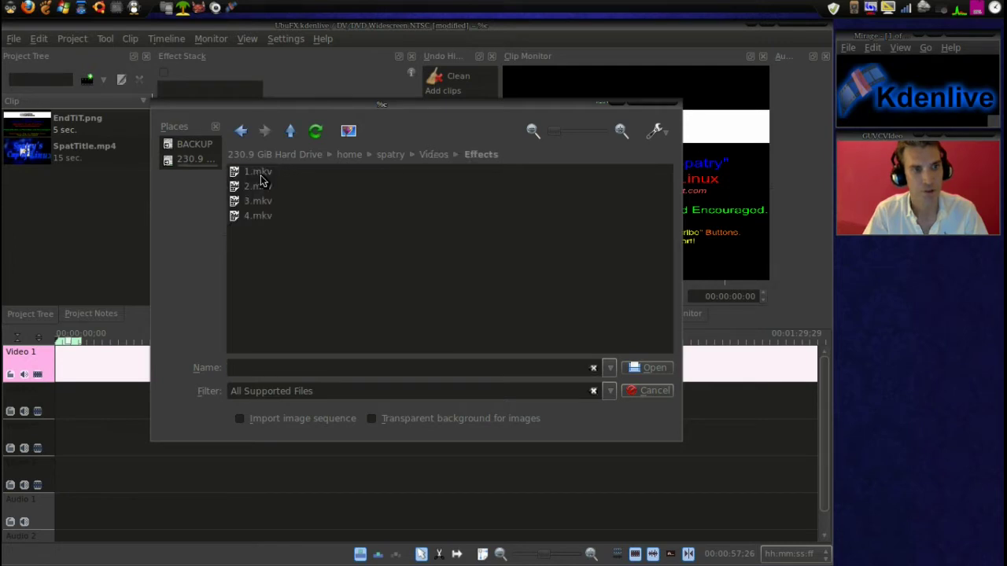
left_click(262, 215)
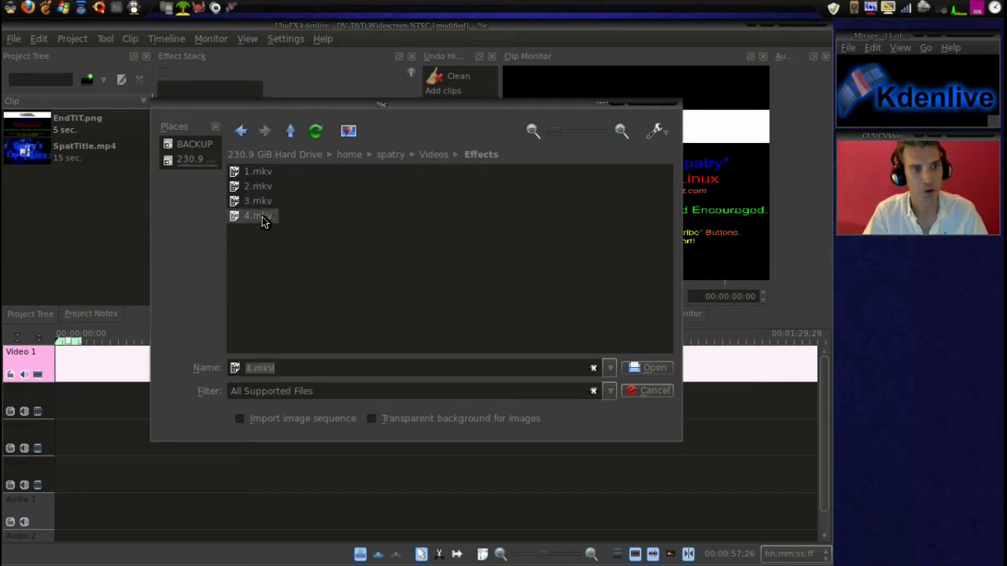
left_click(262, 202, "ctrl")
left_click(262, 187, "ctrl")
left_click(261, 173, "ctrl")
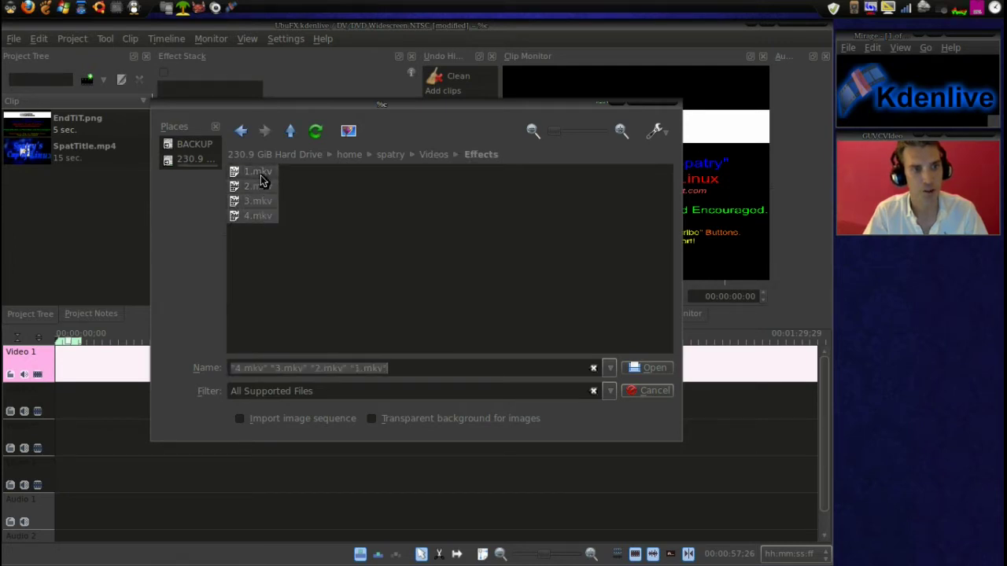
left_click(644, 390)
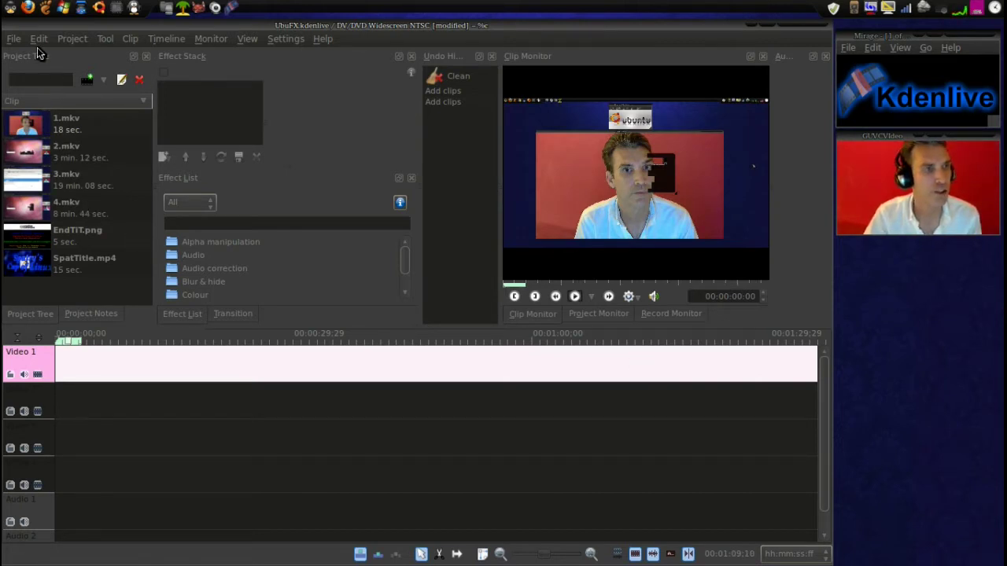
Save UbuFX, then drag 1.mkv onto the timeline and move it up to Video 1.
left_click(14, 39)
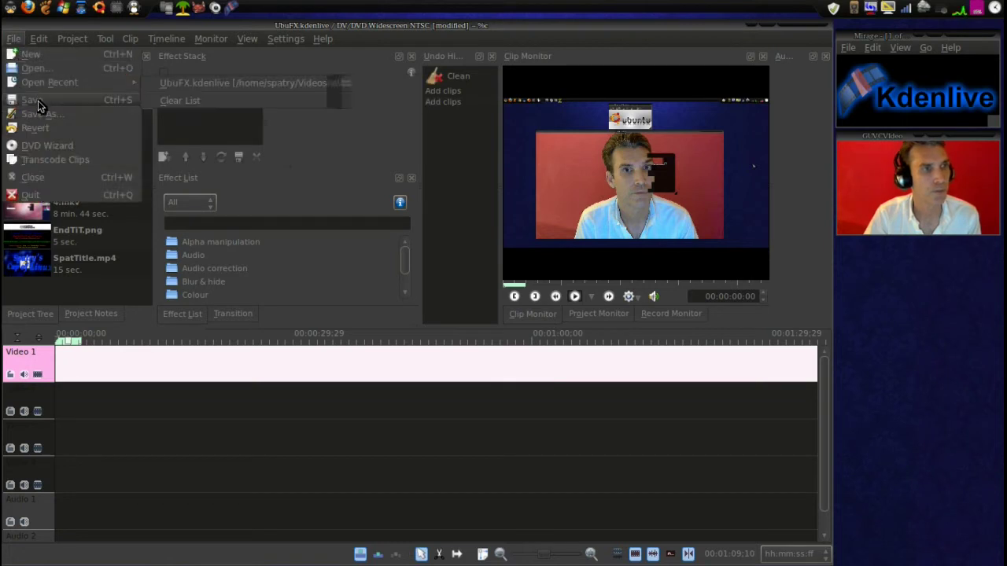
left_click(38, 101)
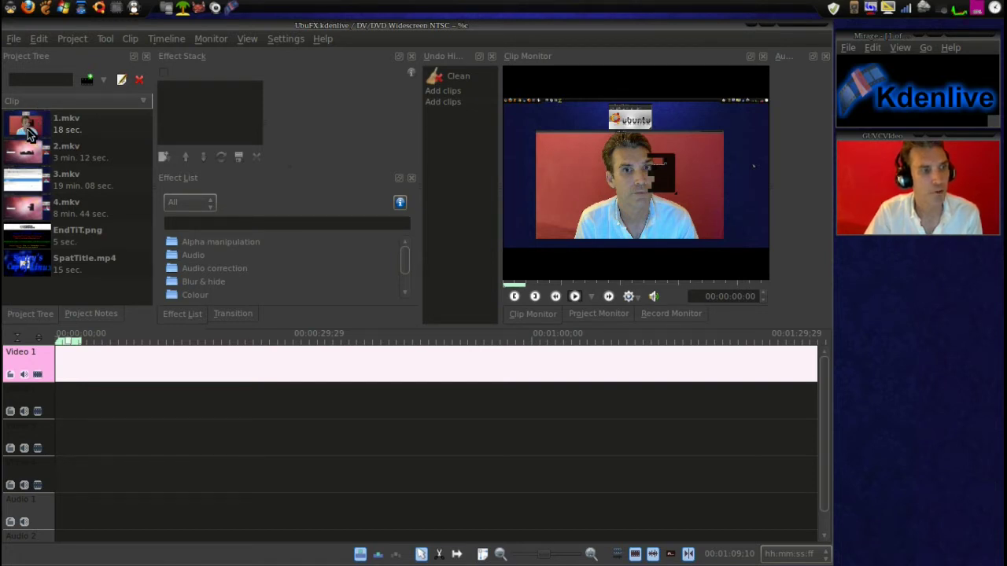
left_click_drag(26, 132, 71, 402)
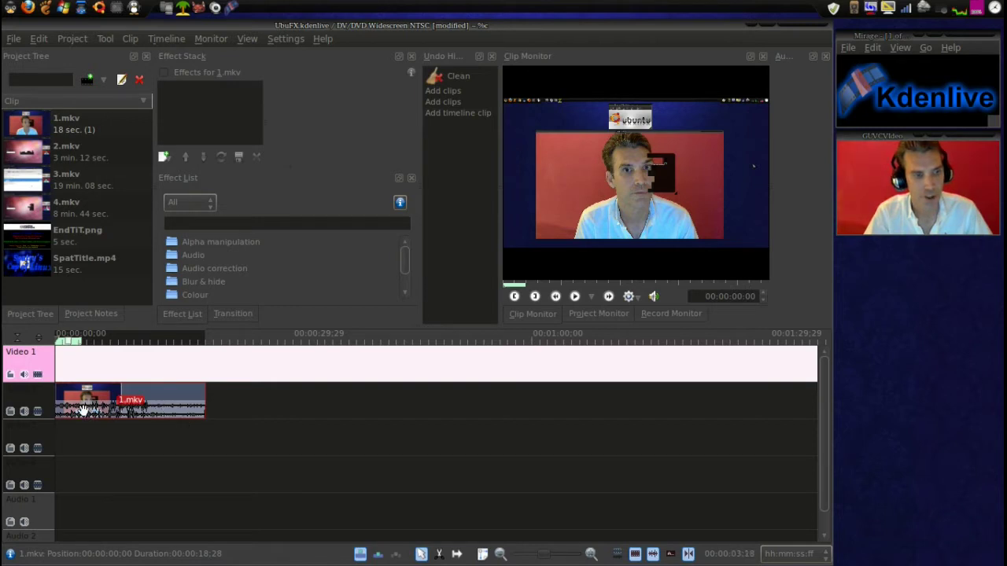
left_click_drag(82, 411, 84, 369)
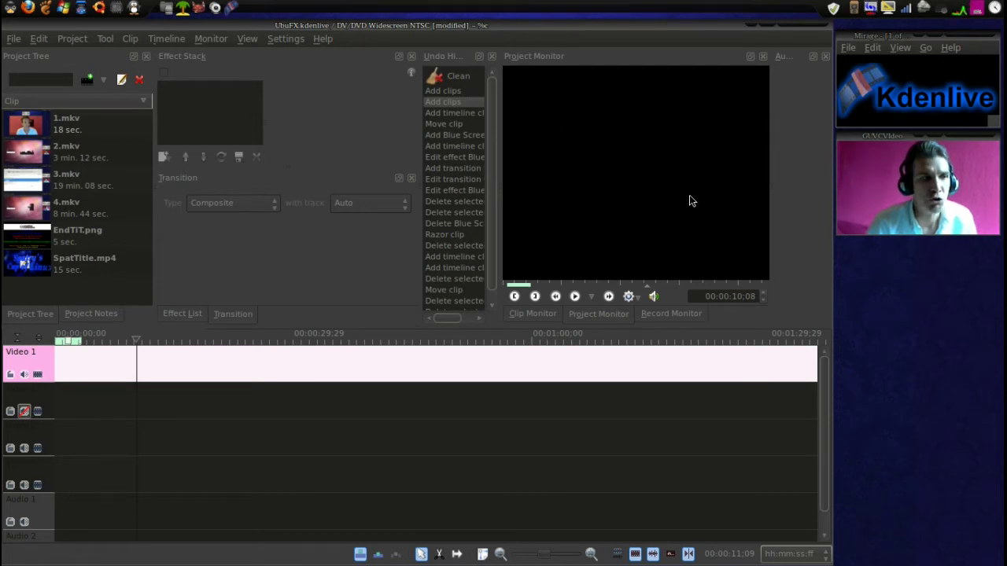
Load 1.mkv in the Clip Monitor, mark its zone start and play it back.
left_click(33, 130)
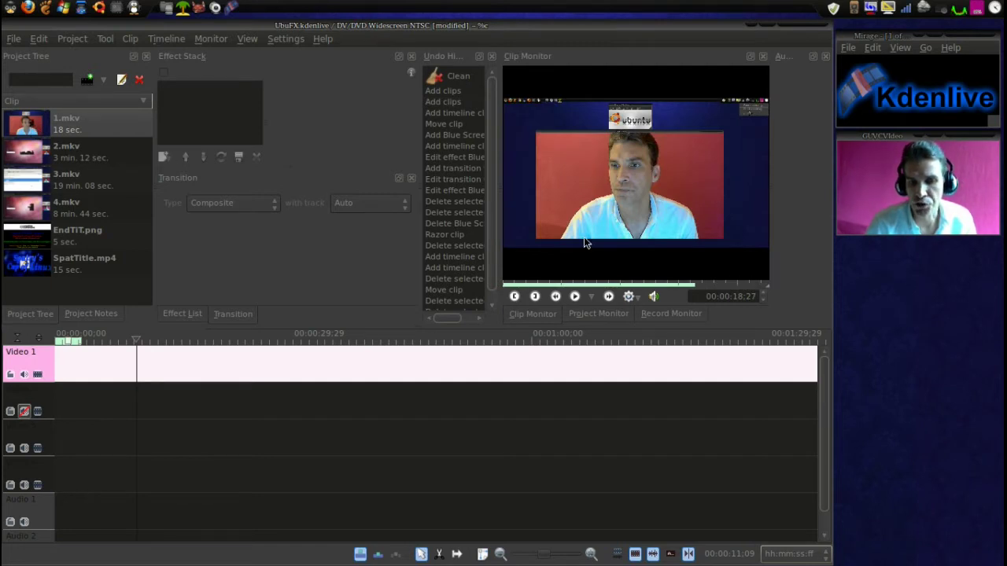
left_click(512, 297)
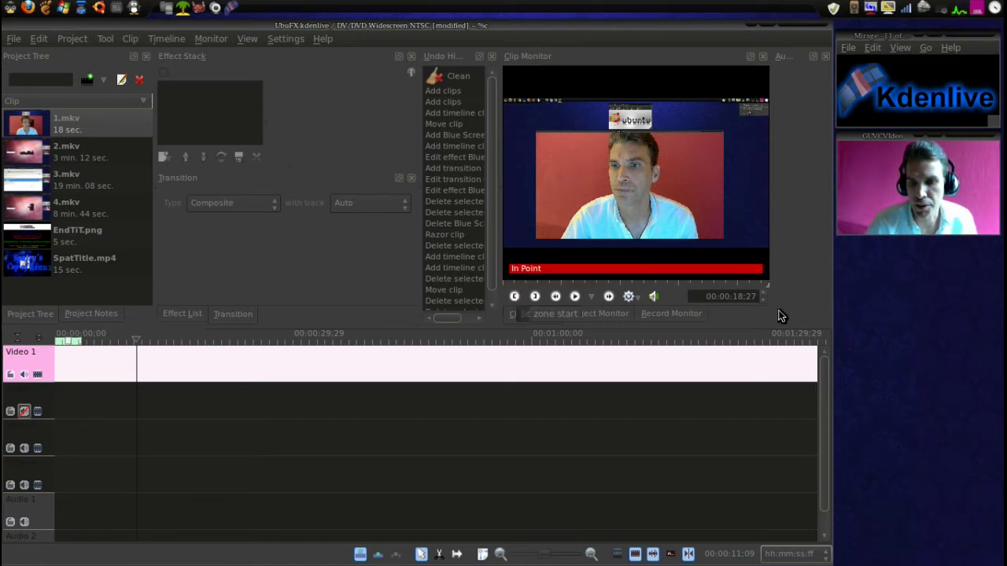
left_click(733, 299)
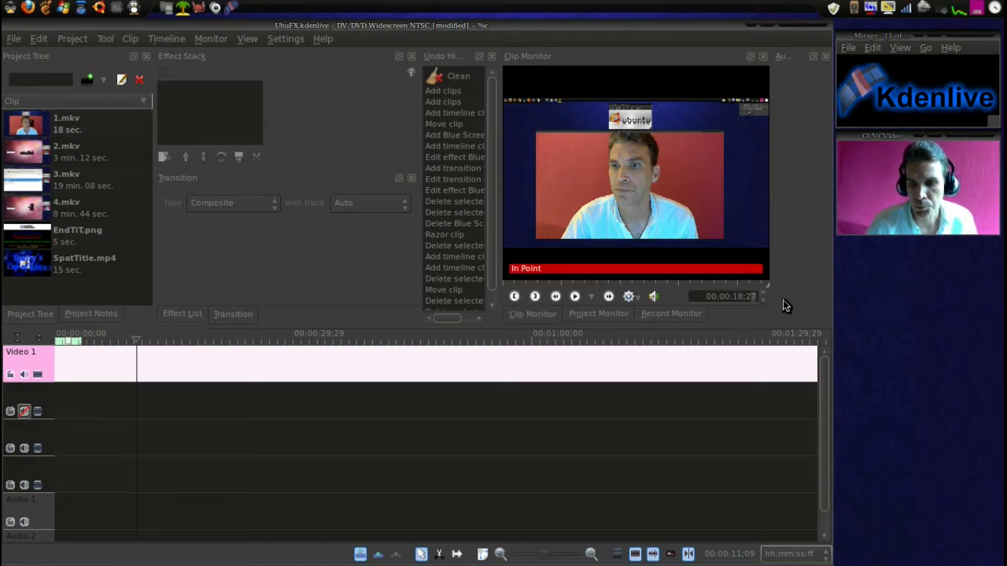
left_click(556, 297)
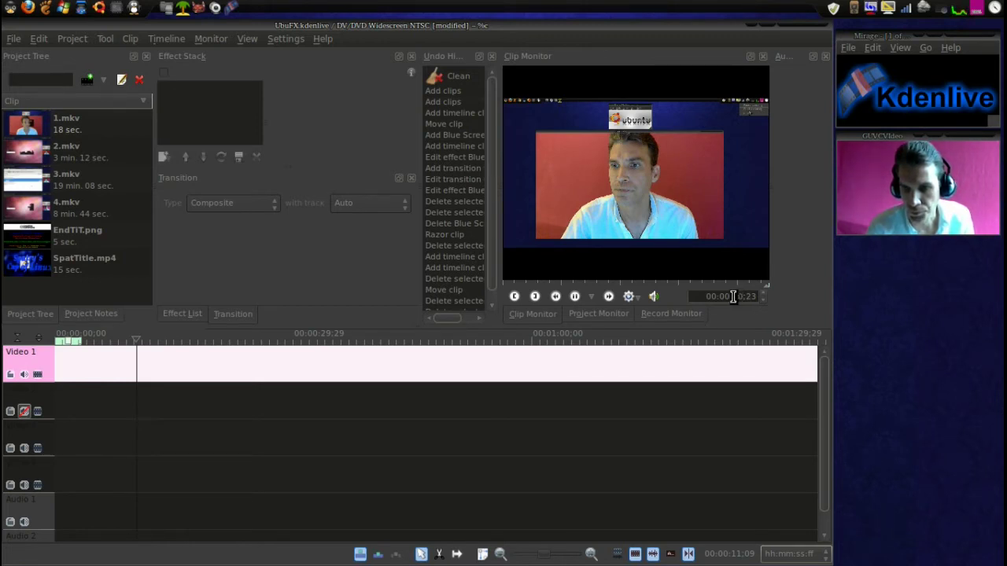
Set 1.mkv's in point at 00:00:01:03 by entering timecodes and stepping three frames, then play it.
type("8:00")
key("Return")
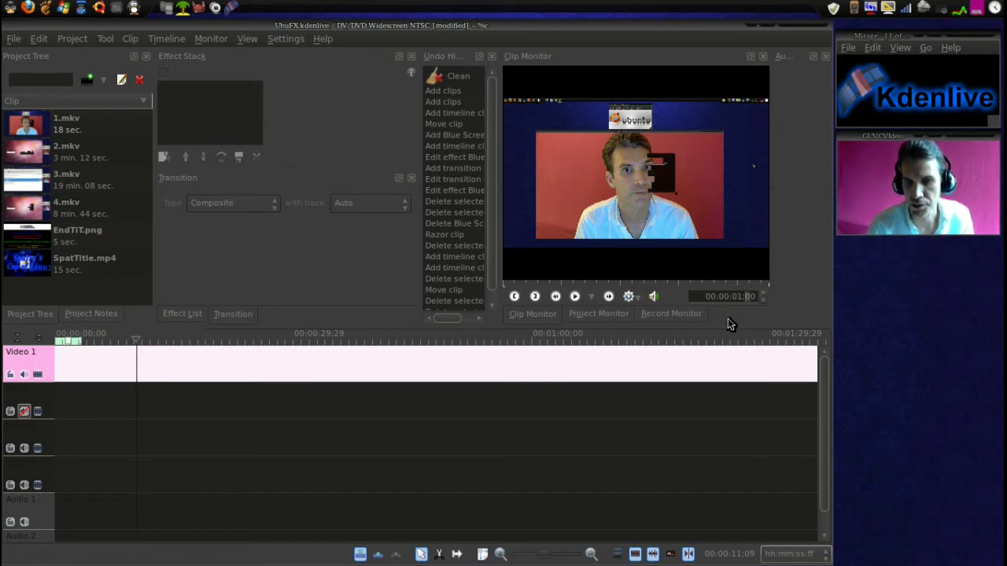
type("1")
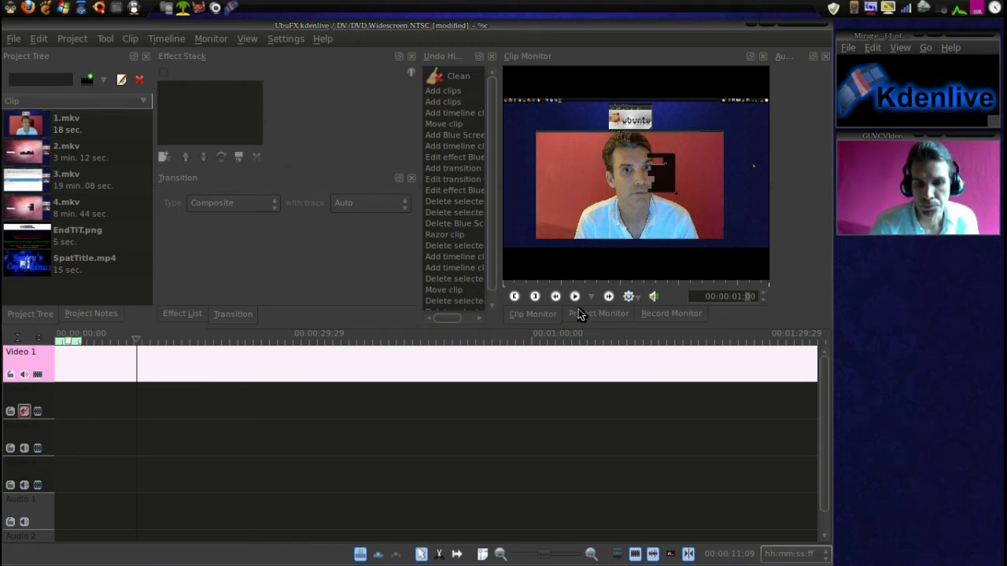
left_click(515, 297)
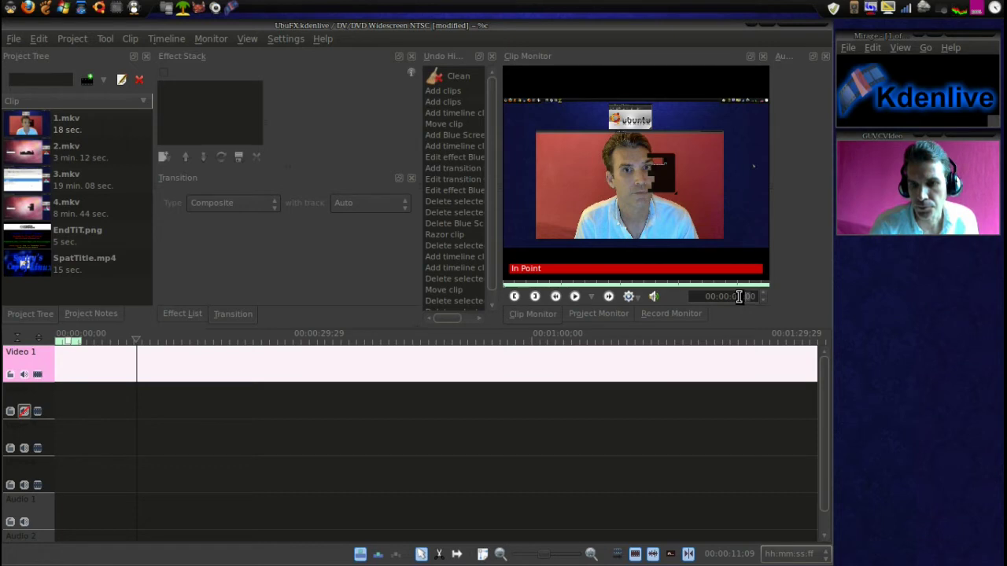
left_click(763, 293)
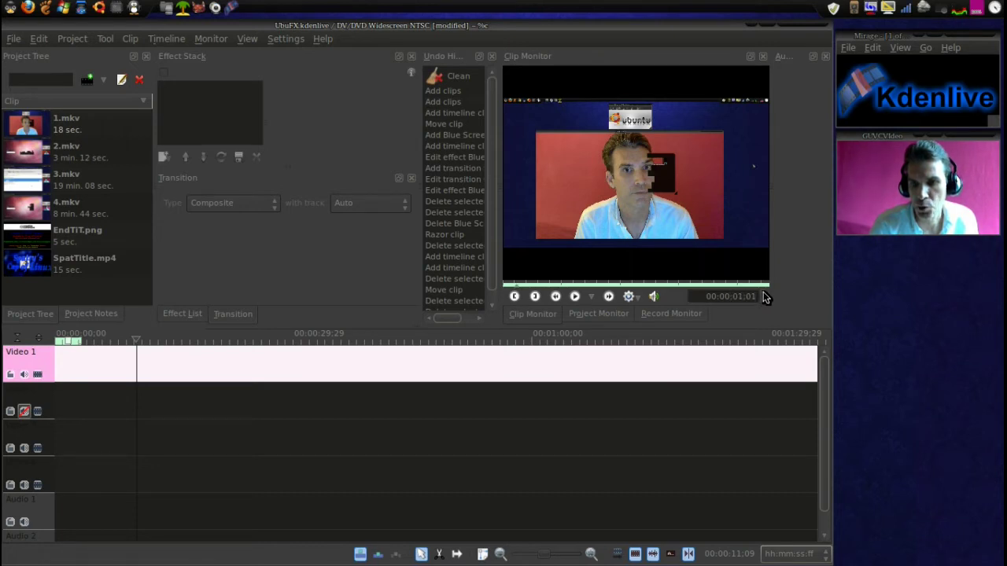
left_click(763, 294)
left_click(762, 294)
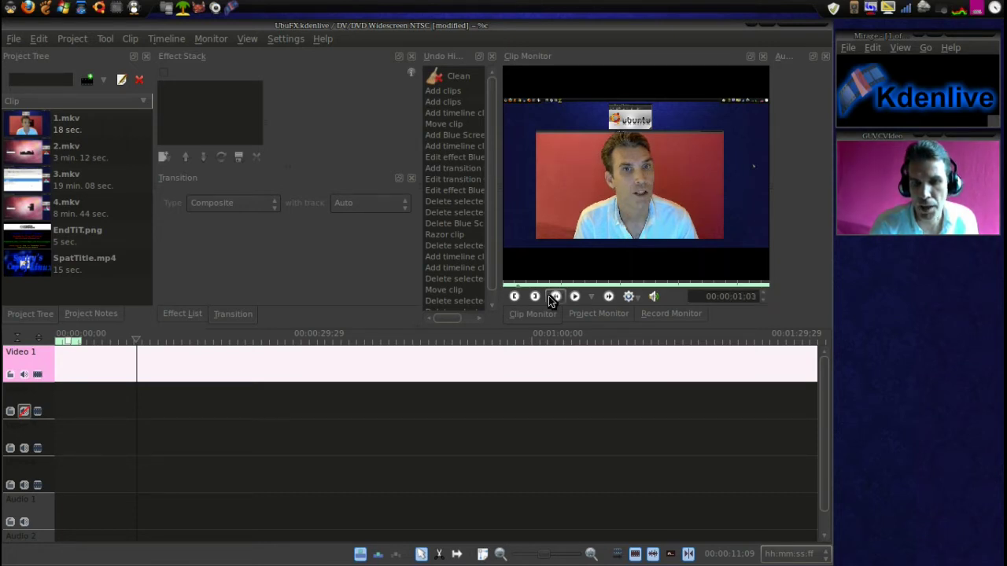
left_click(514, 296)
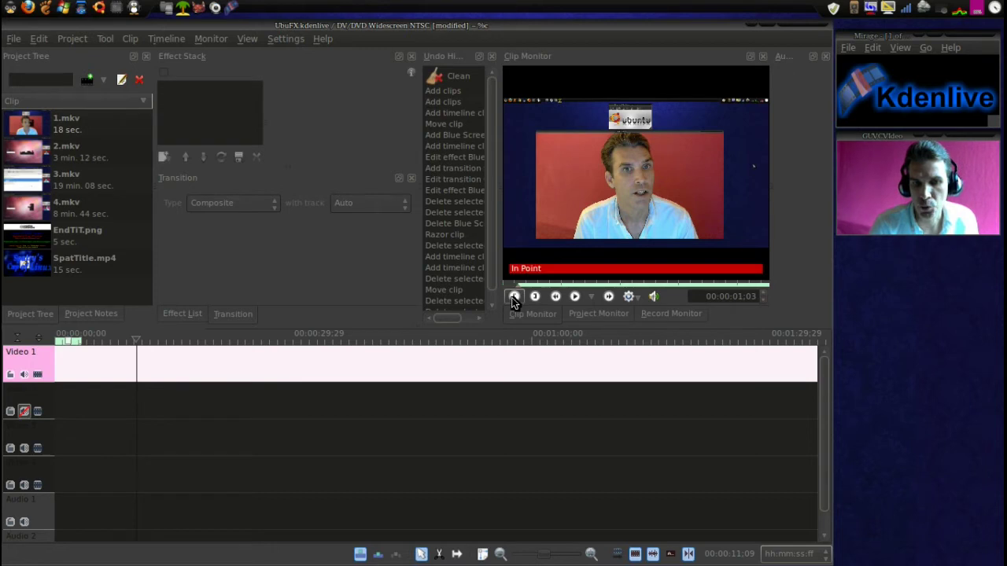
left_click(576, 297)
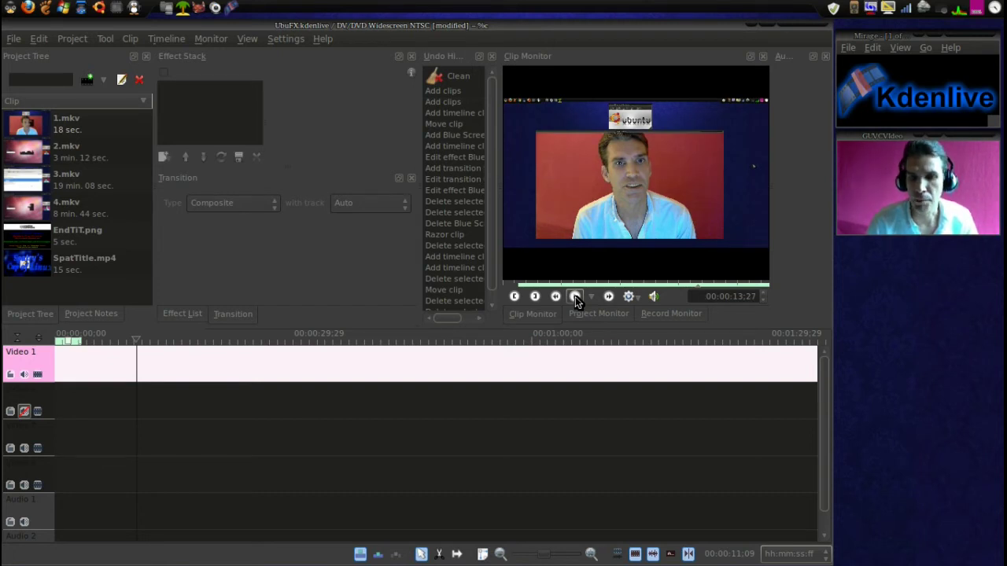
Set 1.mkv's out point at 00:00:13:27 and drag the trimmed clip to Video 1's start.
left_click(534, 297)
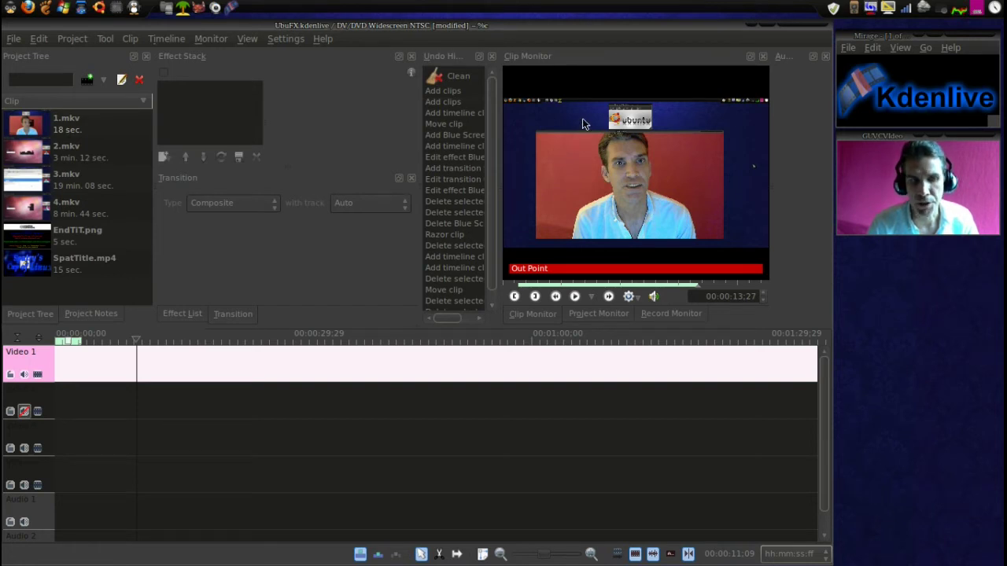
left_click_drag(583, 122, 62, 367)
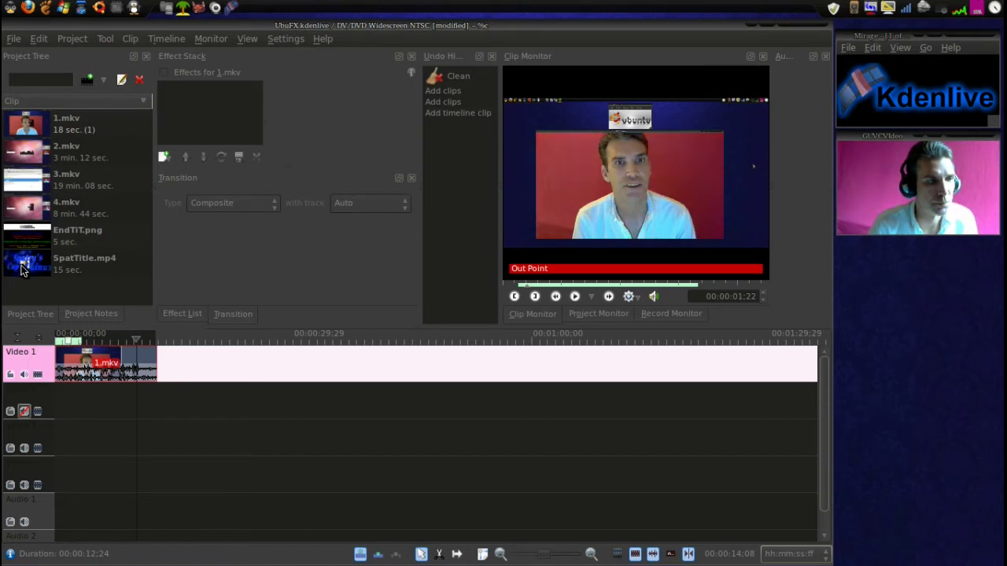
Drag SpatTitle.mp4 onto the second video track at 00:00:11:28, overlapping 1.mkv's end.
left_click_drag(22, 266, 151, 413)
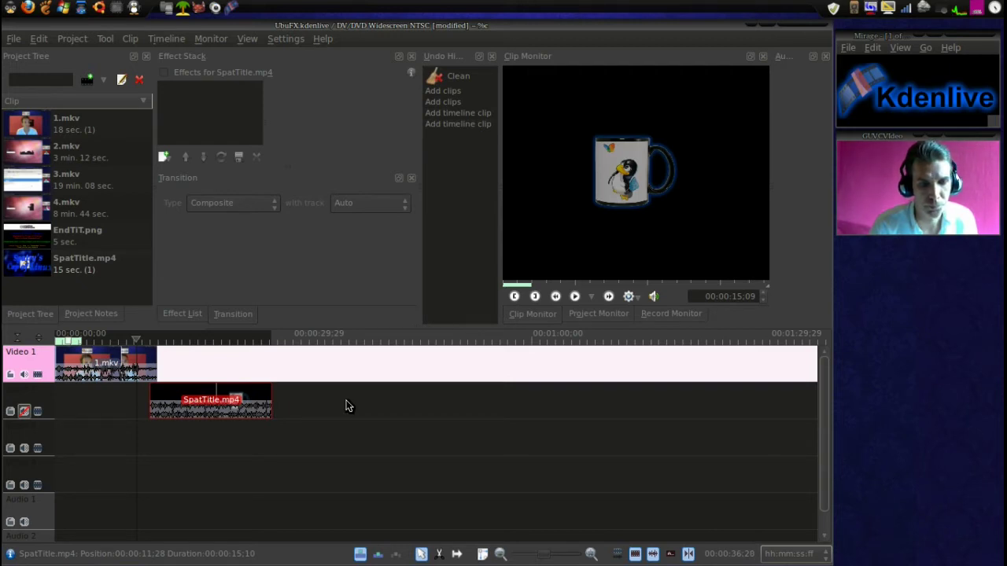
Add a reversed Dissolve transition at the end of 1.mkv and select it to check its settings.
left_click(155, 384)
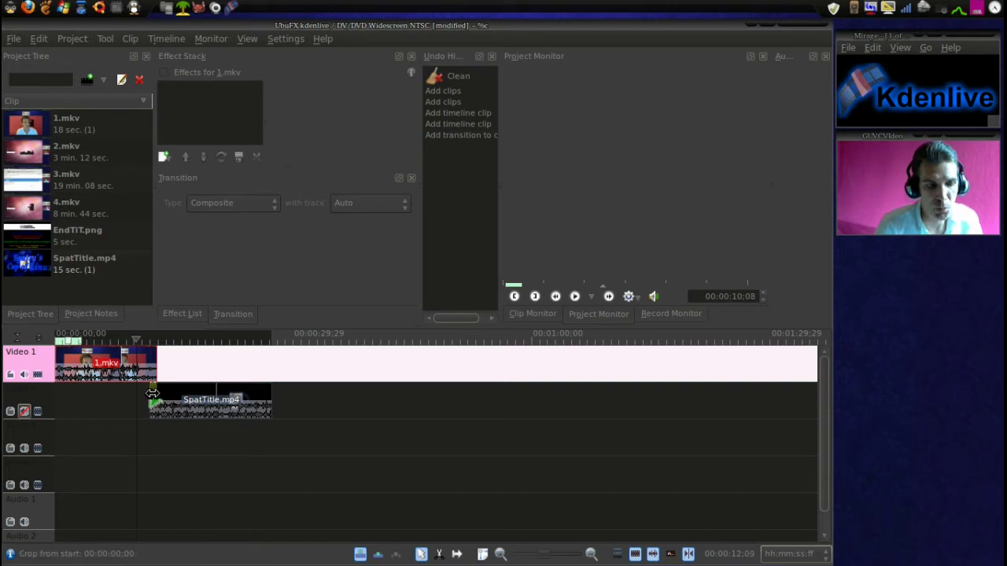
left_click(153, 387)
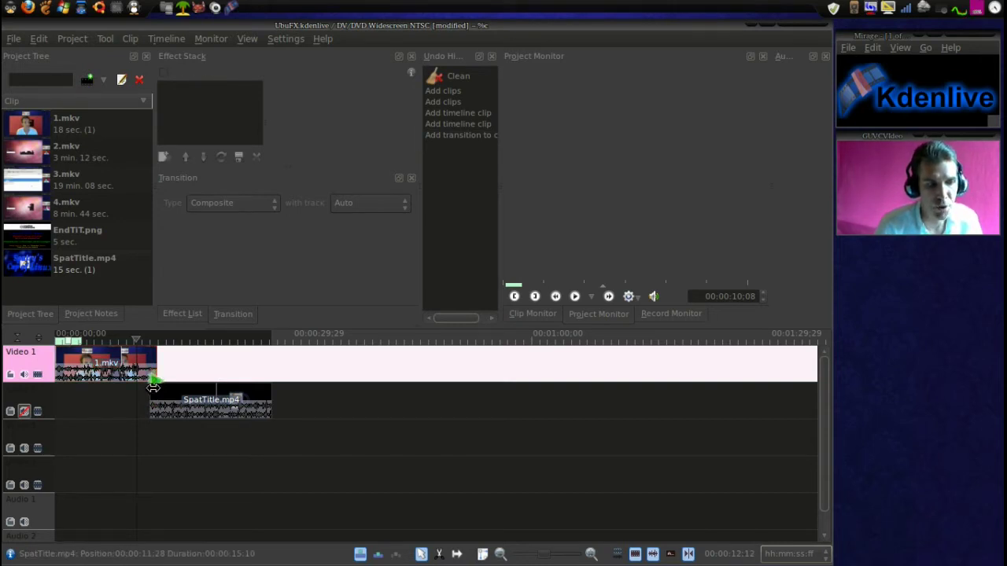
left_click(154, 385)
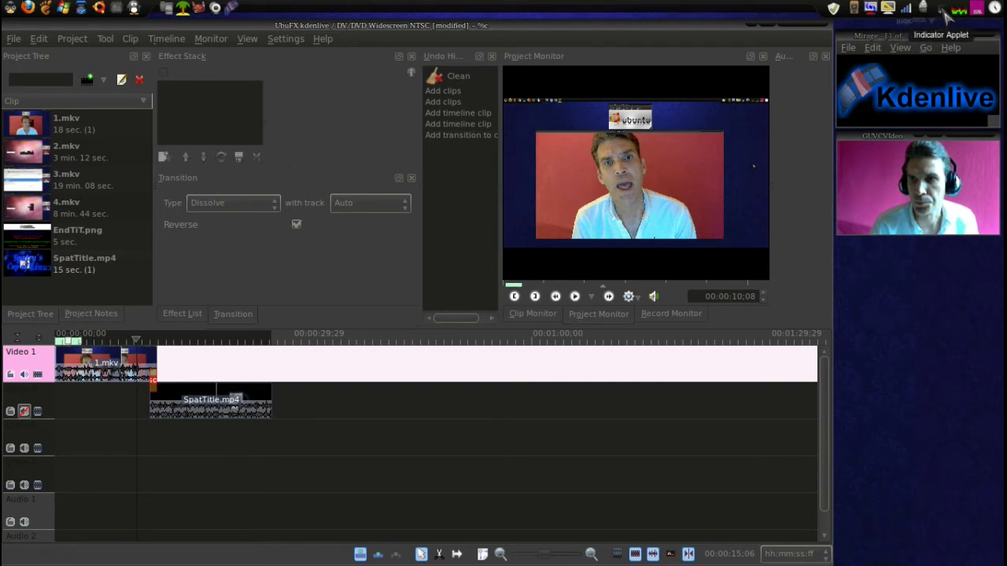
left_click(533, 313)
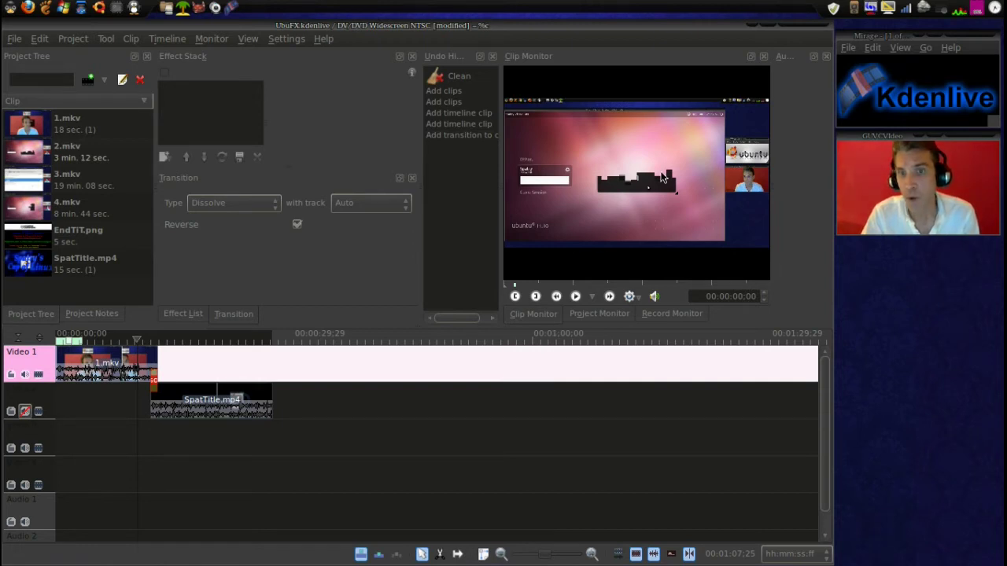
Mark 2.mkv's in point at 00:00:00:01 and its out point at 00:00:22:18.
left_click(766, 300)
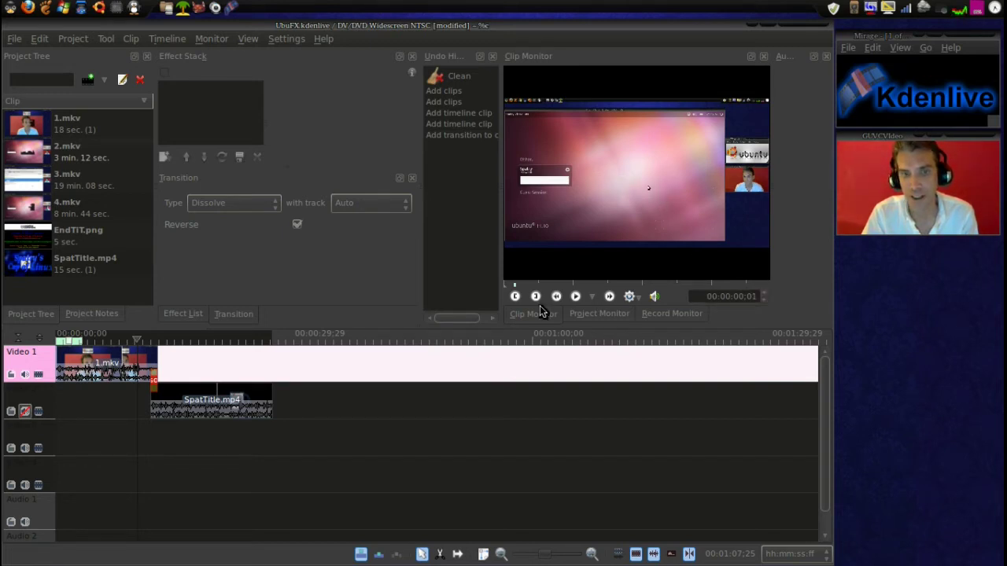
left_click(515, 296)
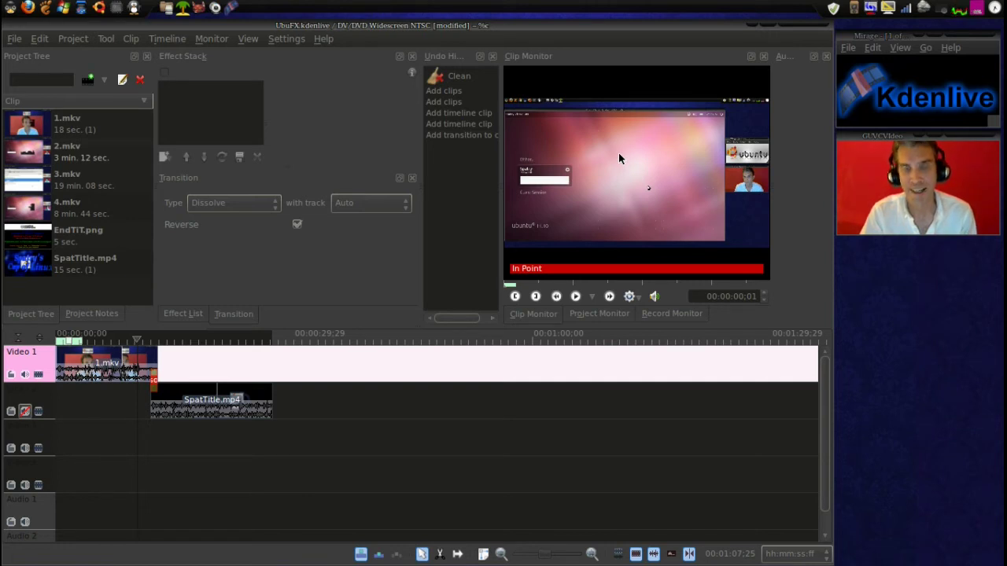
left_click(575, 297)
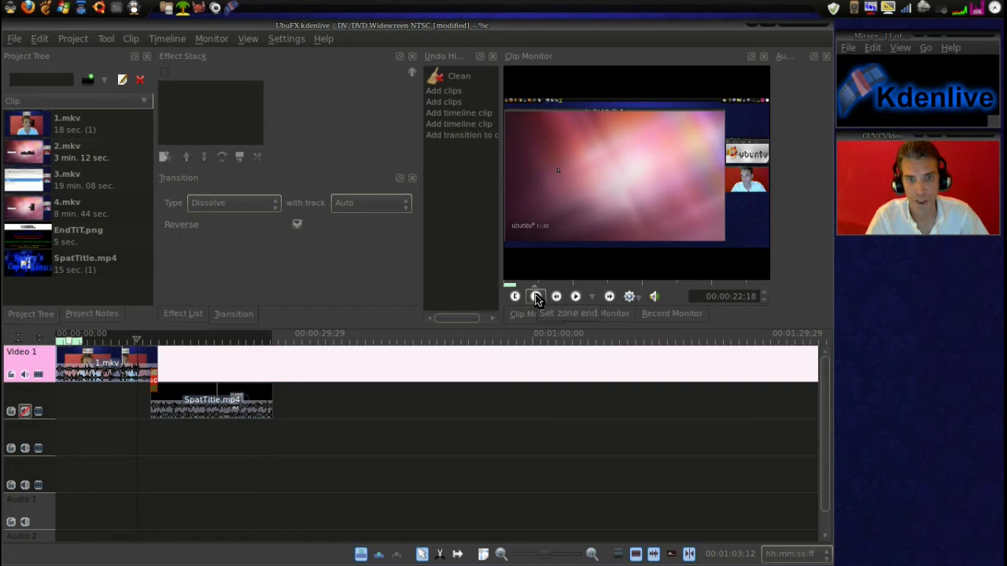
left_click(535, 296)
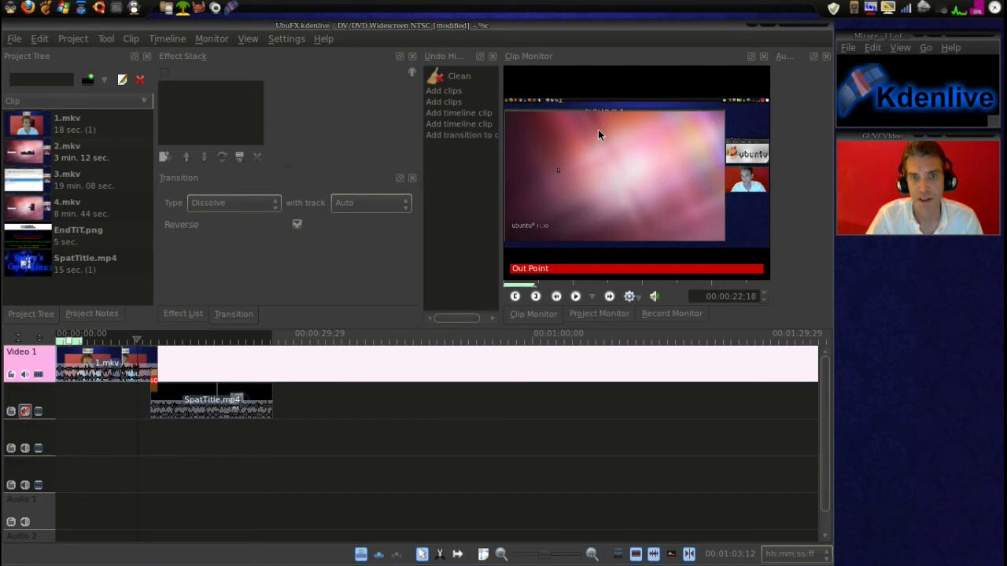
Place the marked 2.mkv section on Video 1 at the title's end, with a transition at its start.
left_click_drag(604, 133, 342, 379)
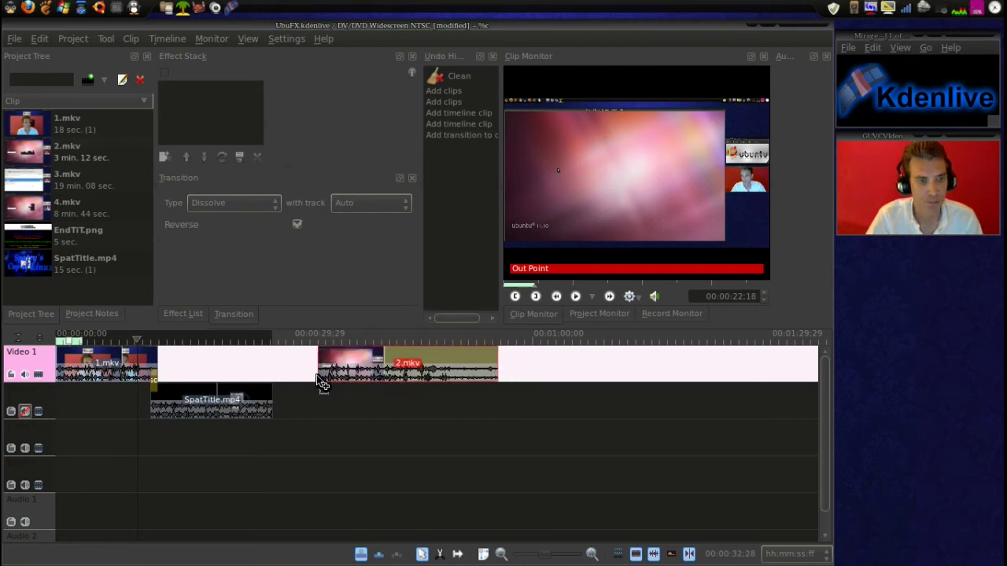
left_click_drag(316, 375, 266, 381)
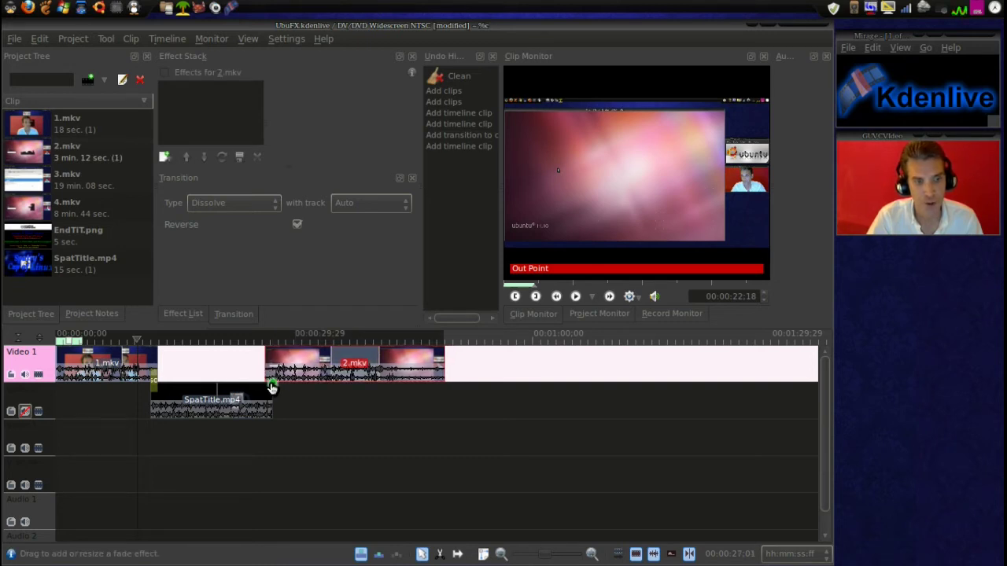
left_click(270, 385)
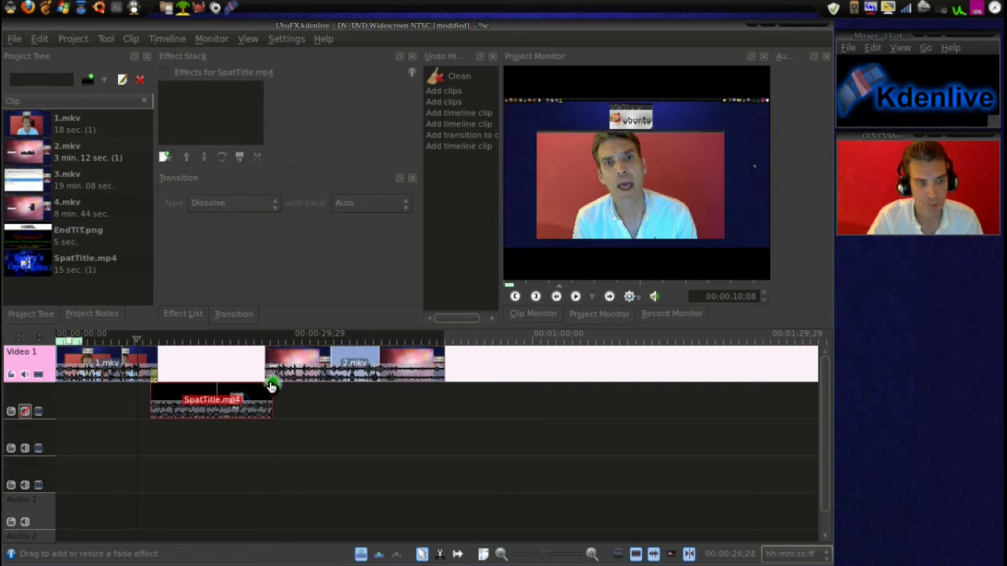
left_click(270, 382)
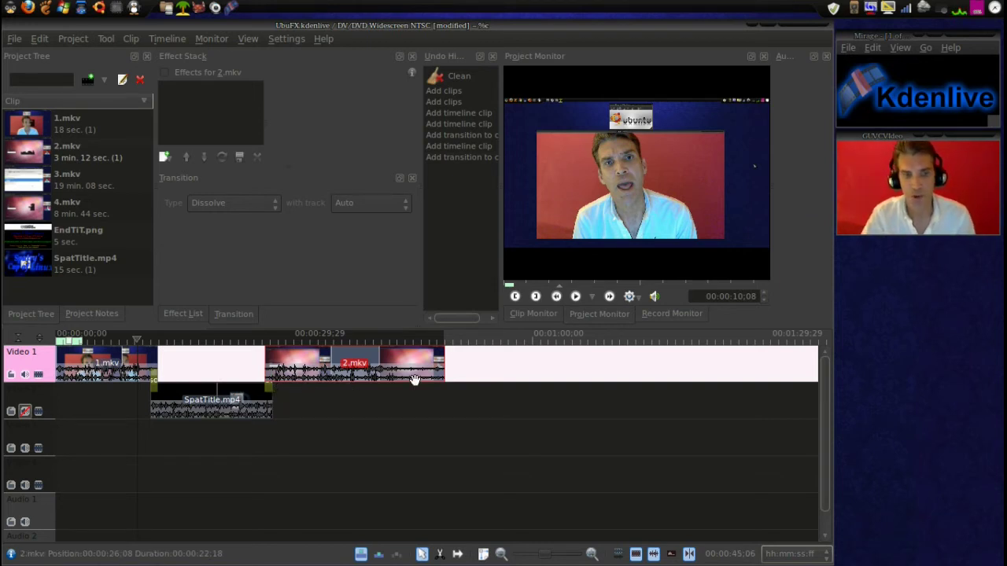
left_click(442, 340)
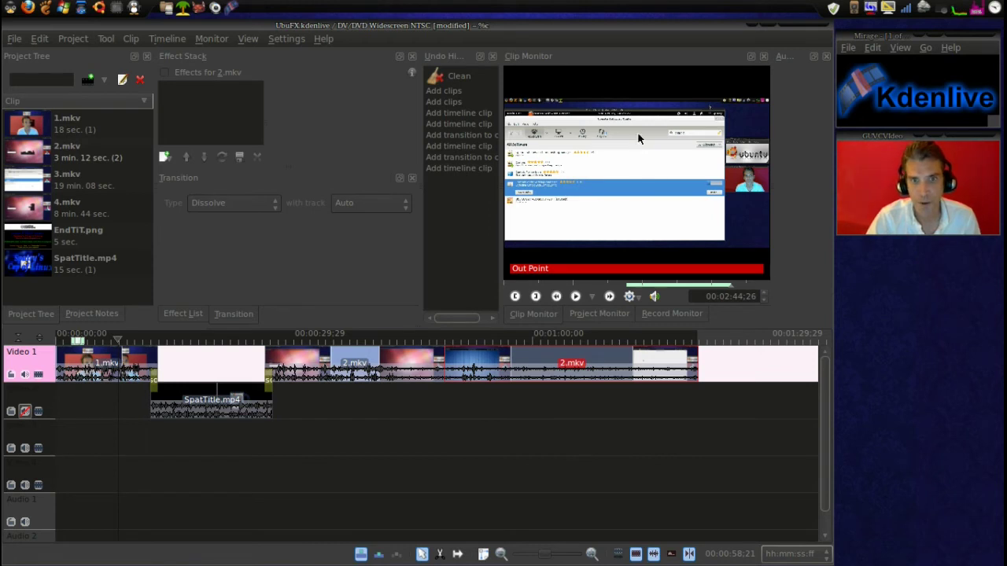
Append a 2.mkv section starting at 00:01:20:24 to Video 1's end, then scroll the timeline right.
left_click_drag(636, 119, 704, 370)
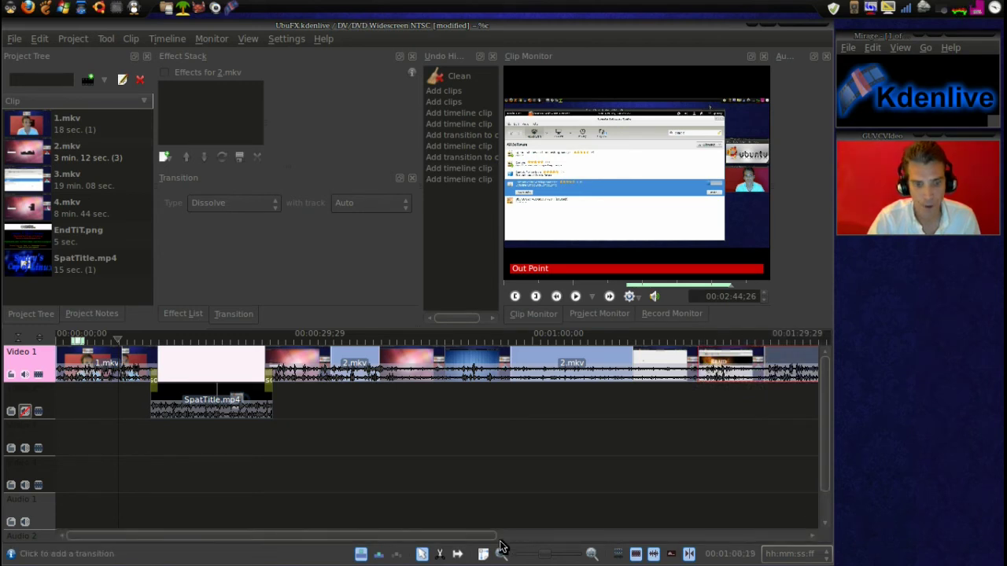
left_click_drag(490, 538, 571, 538)
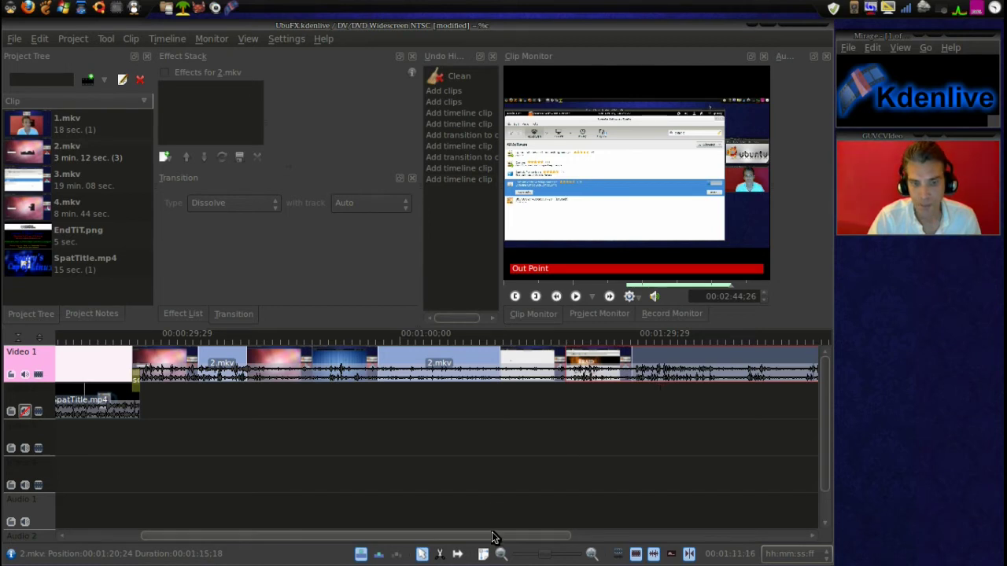
left_click_drag(492, 537, 585, 522)
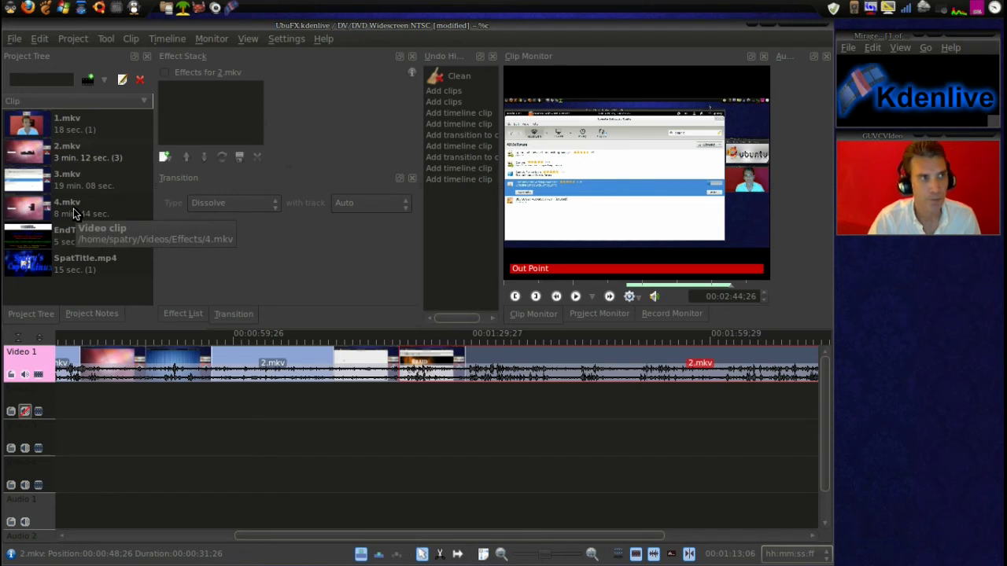
key("v")
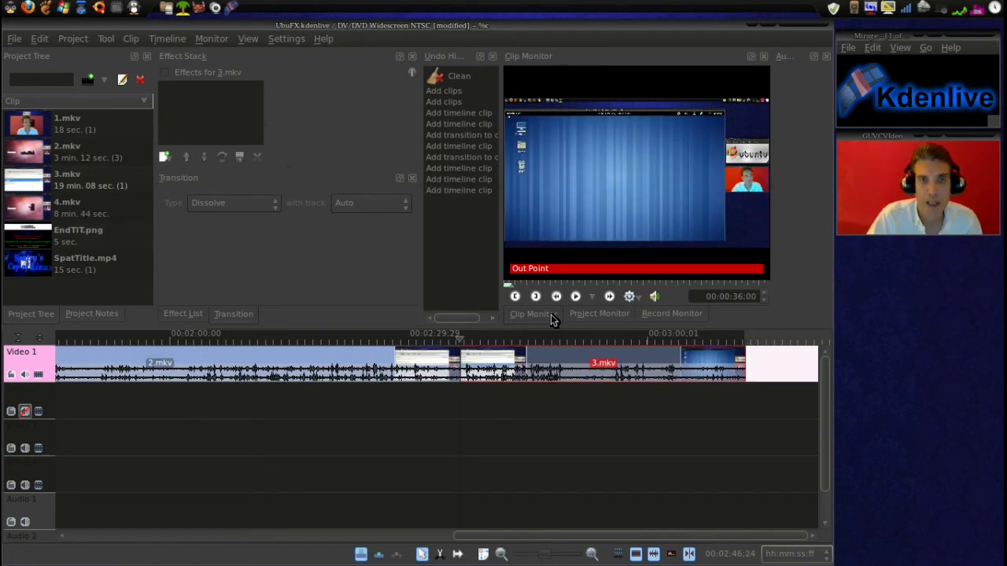
right_click(612, 156)
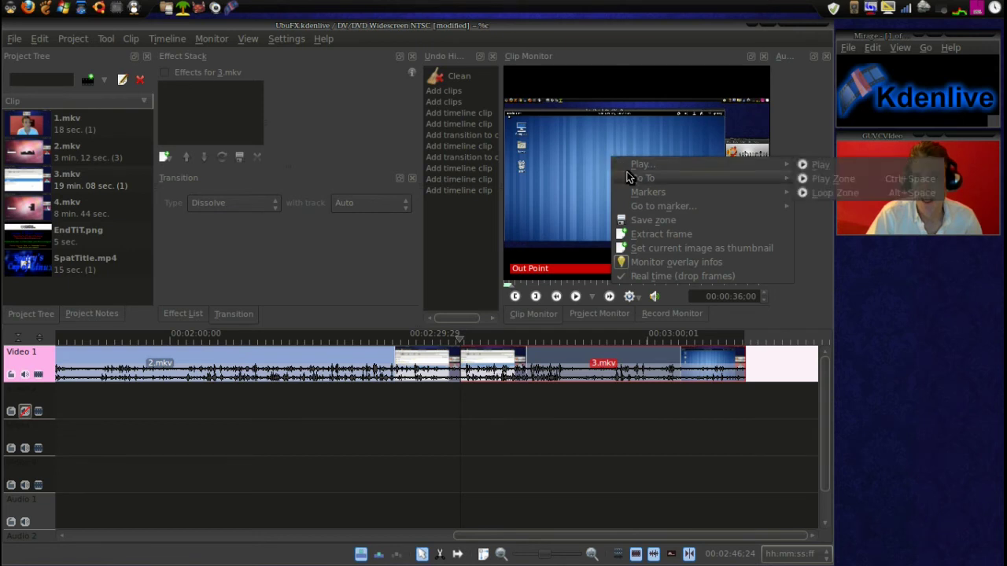
mouse_move(635, 183)
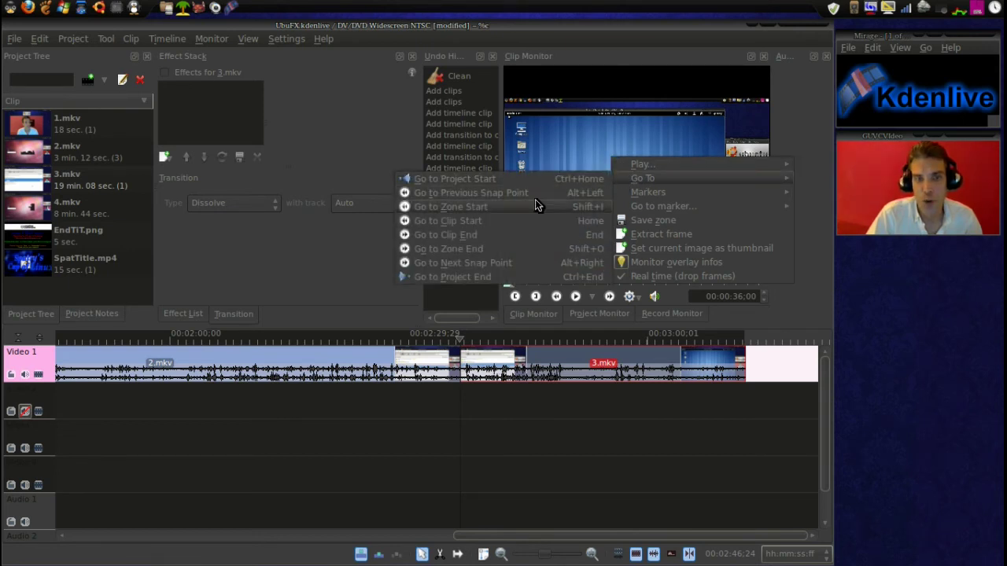
left_click(488, 210)
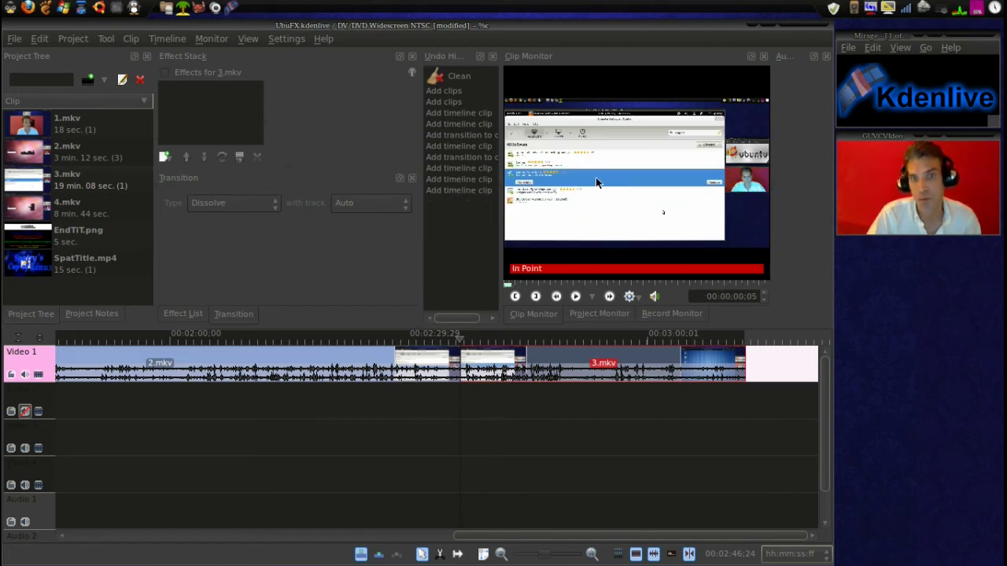
right_click(633, 181)
mouse_move(660, 210)
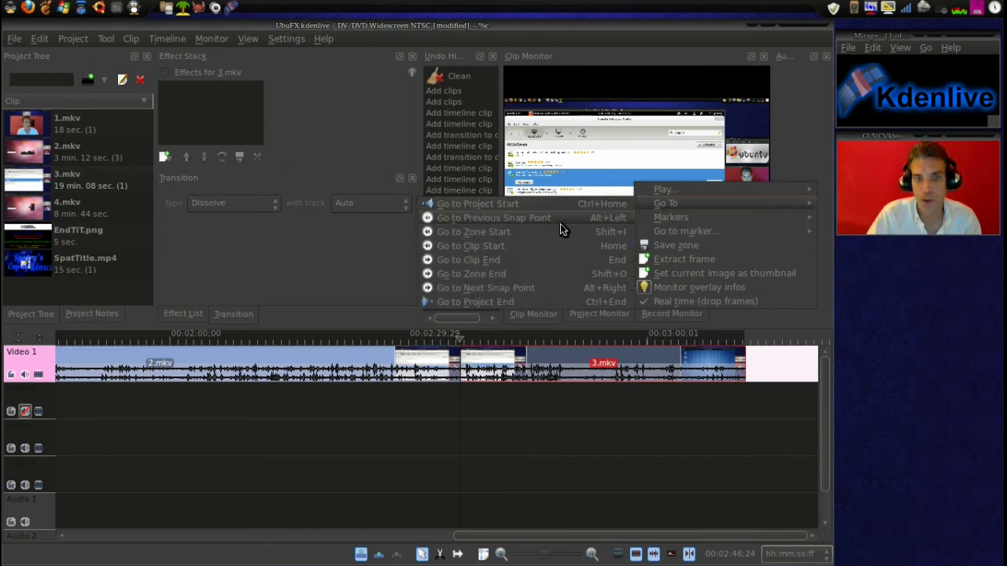
left_click(527, 273)
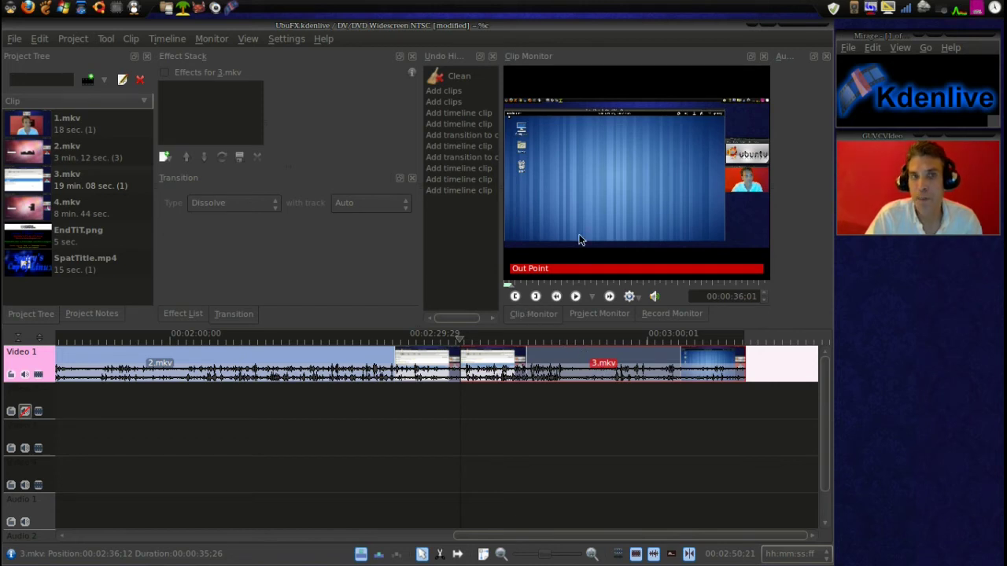
Play the clip in the Clip Monitor and reset the zone start to 00:01:04:00.
left_click(516, 296)
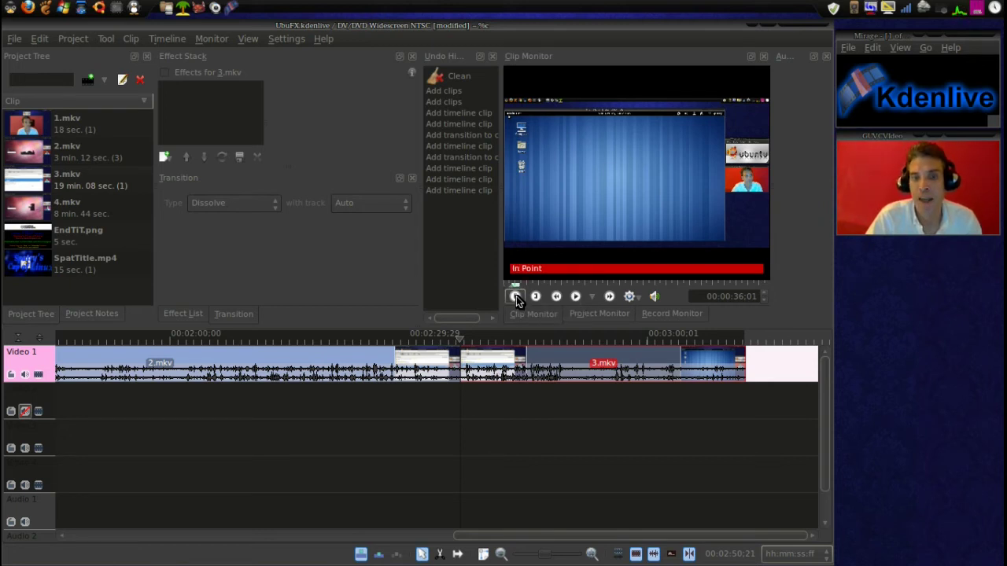
left_click(576, 298)
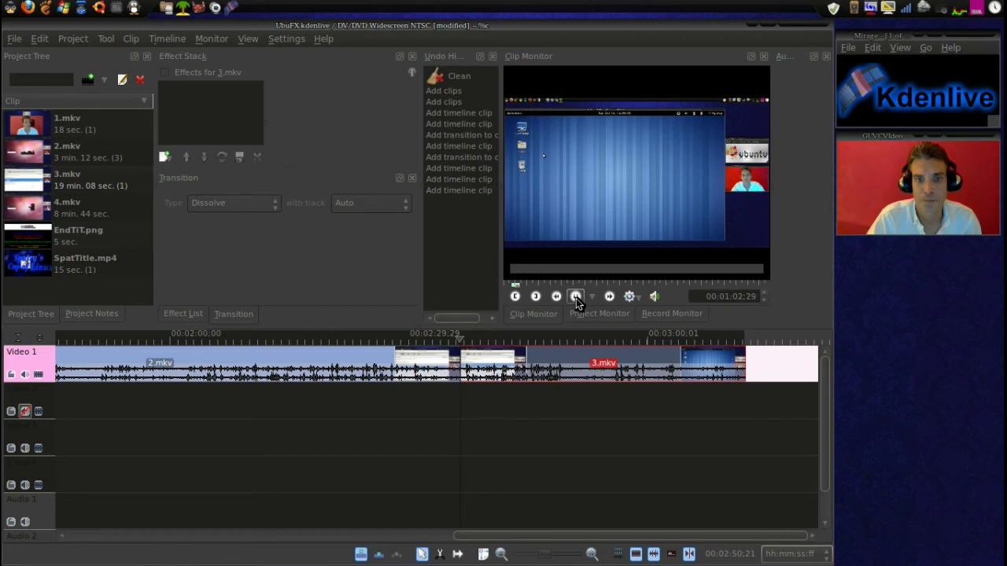
left_click(576, 297)
left_click(576, 298)
left_click(576, 297)
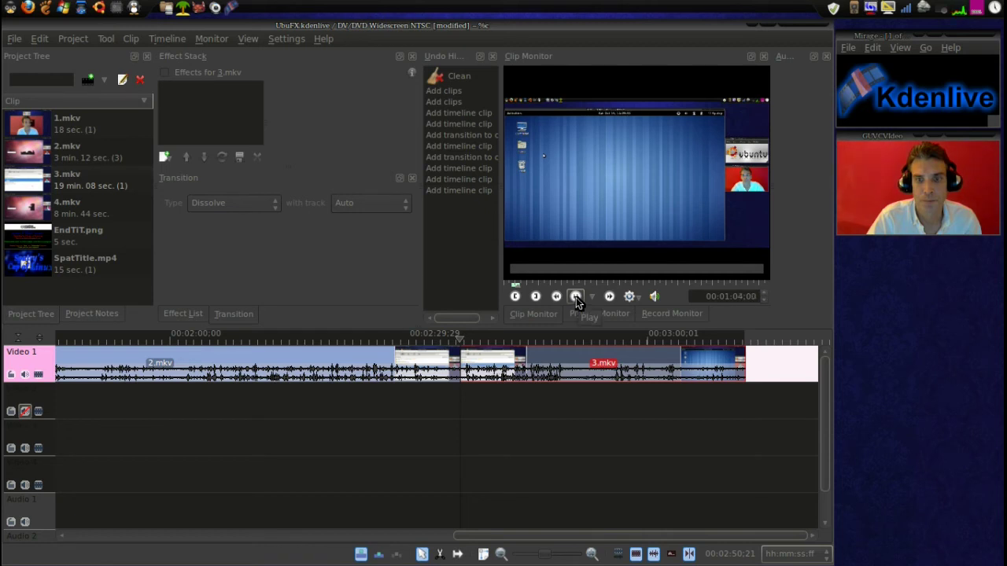
left_click(576, 297)
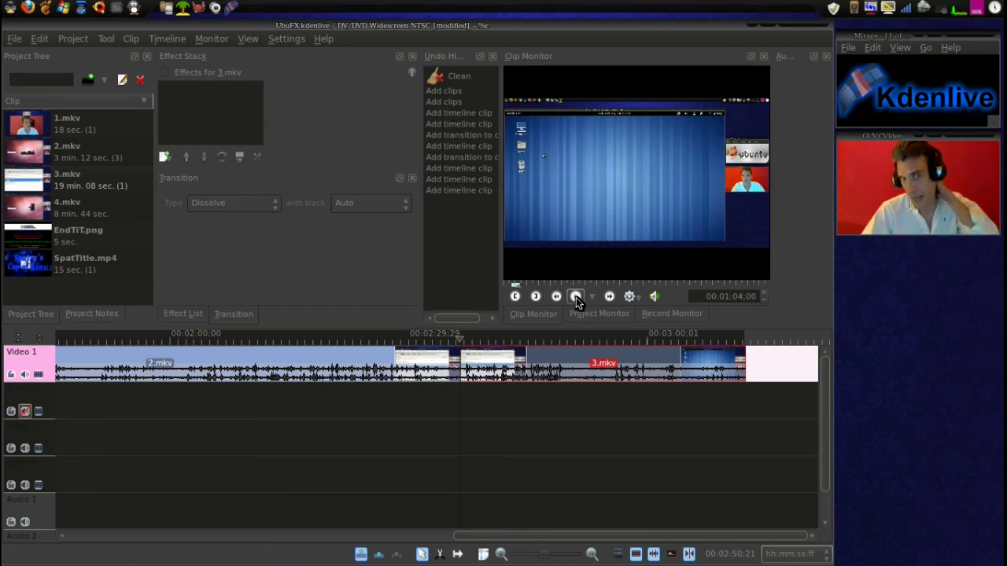
left_click(515, 296)
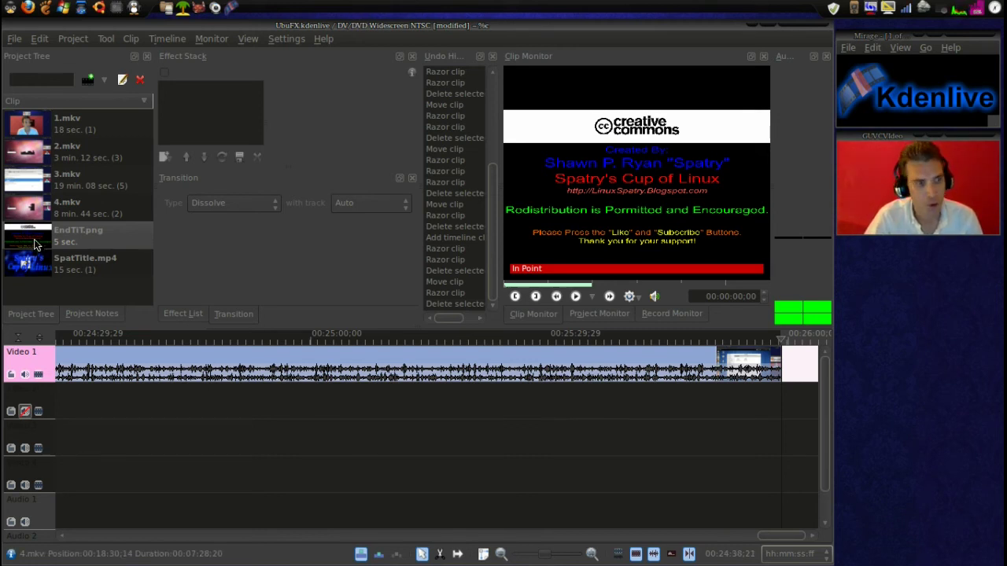
Place EndTiT.png on the track below Video 1 at the end of the edit.
left_click_drag(34, 241, 770, 410)
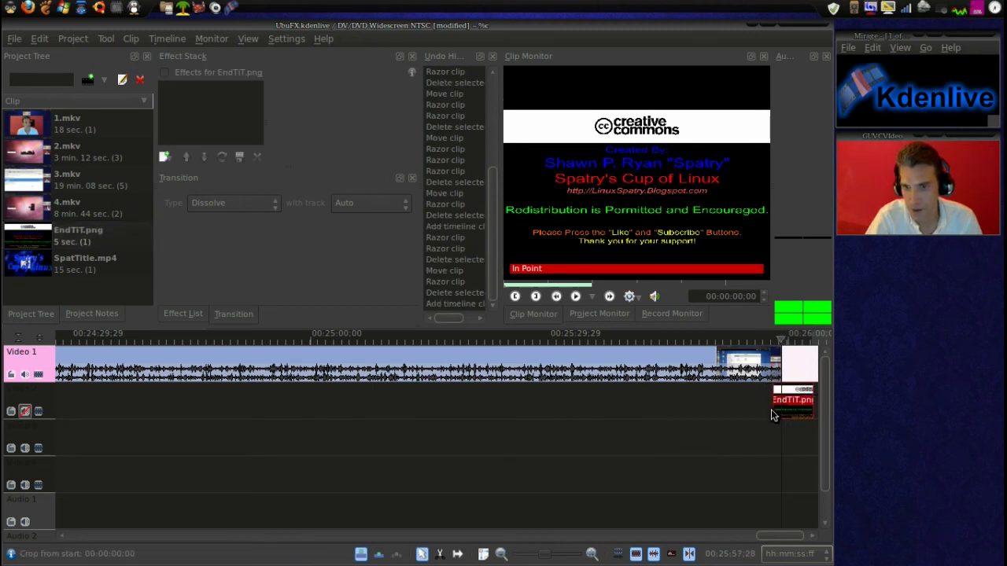
scroll(791, 538, "right", 2)
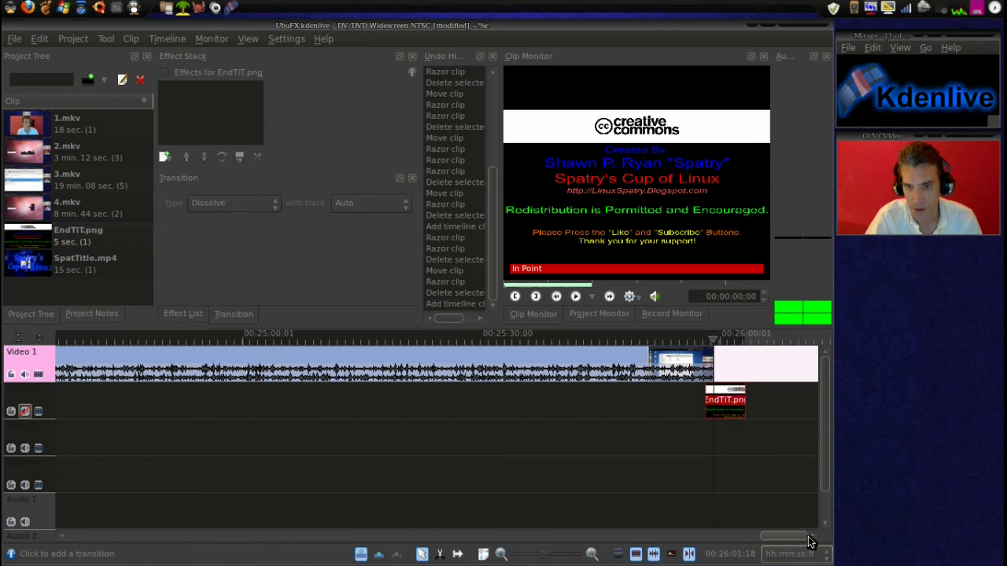
right_click(735, 405)
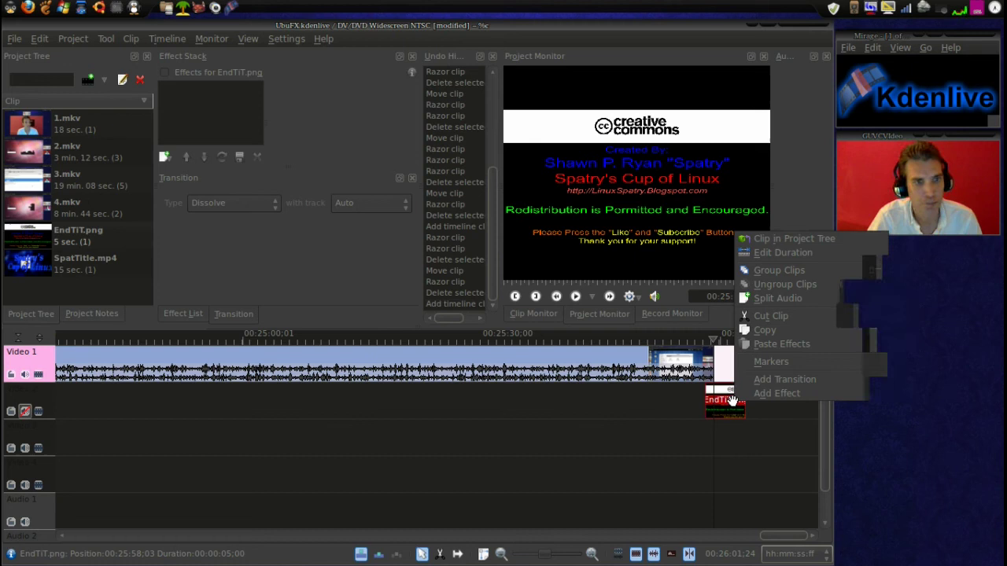
left_click(732, 401)
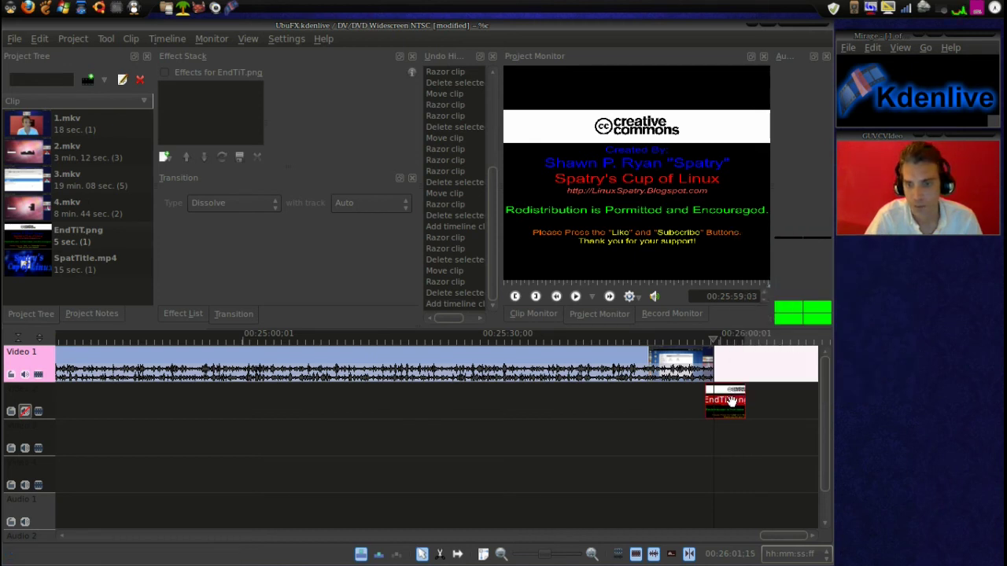
Add a second EndTiT.png copy and a Dissolve transition joining it to Video 1.
left_click_drag(18, 235, 746, 414)
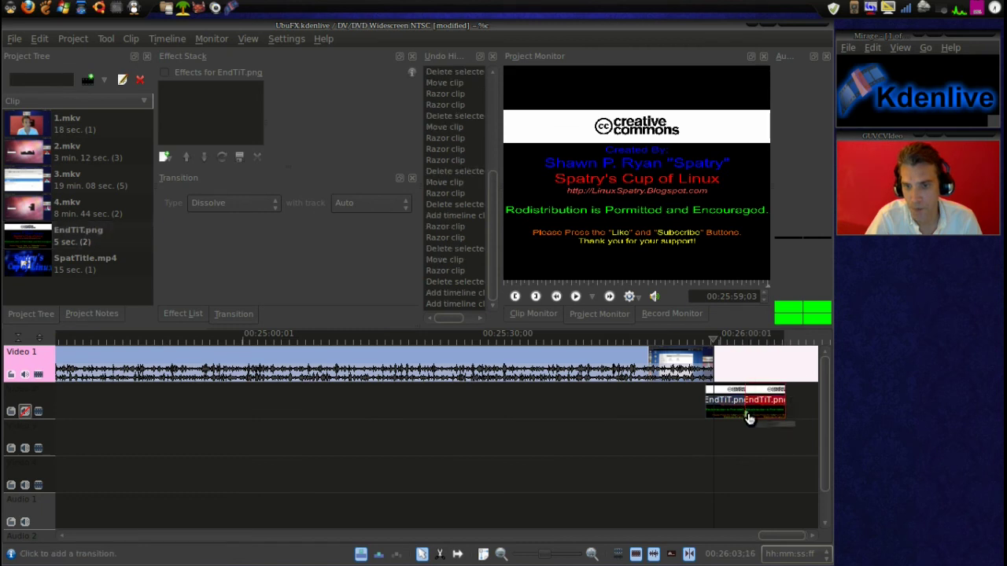
left_click(707, 384)
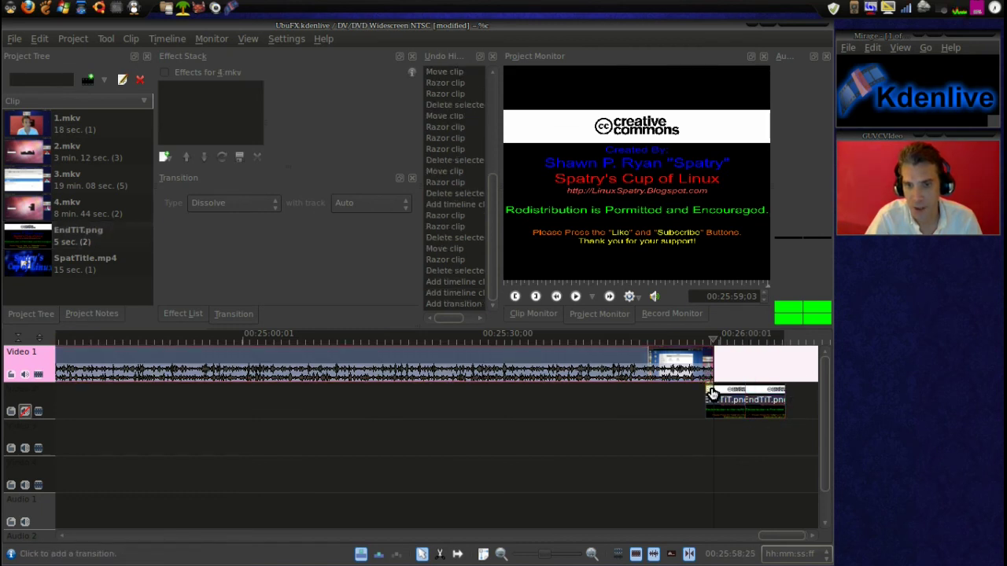
left_click(711, 394)
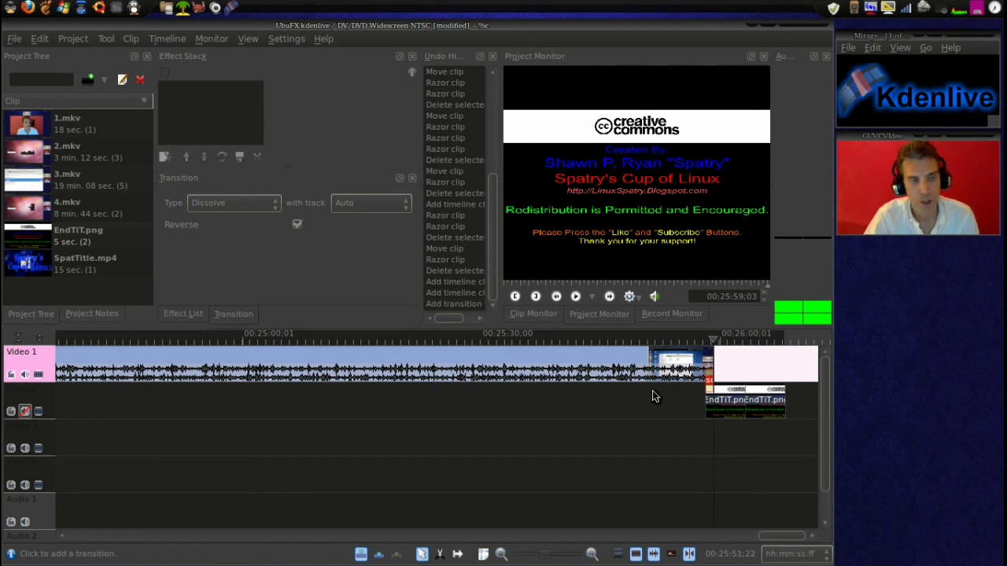
Save the UbuFX project and bring up its Rendering dialog.
left_click(12, 38)
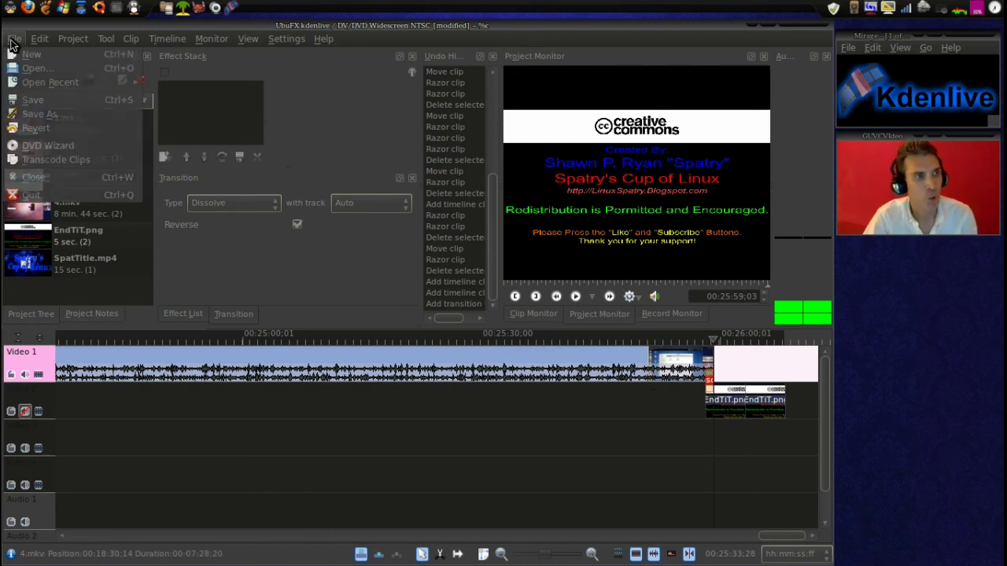
left_click(21, 100)
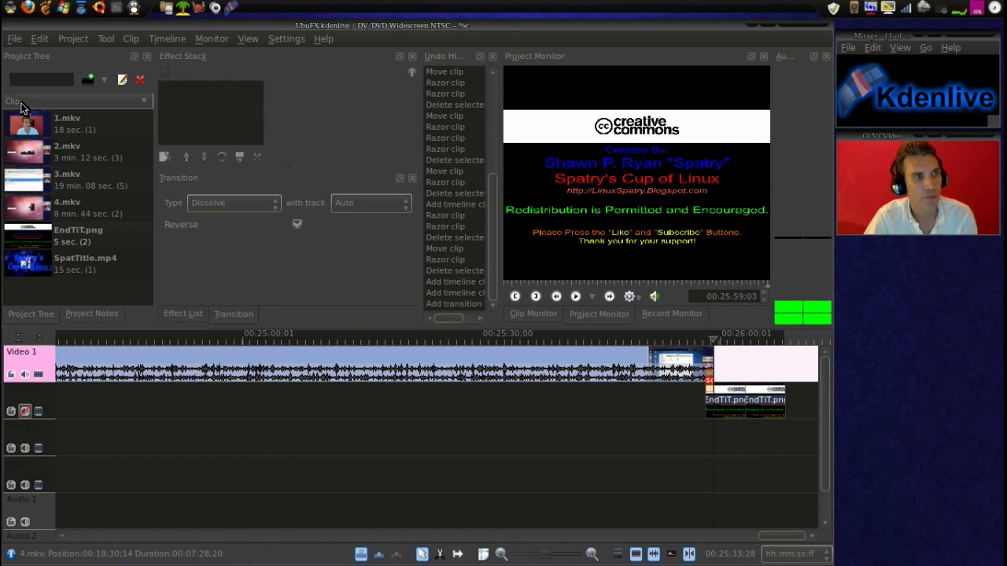
left_click(13, 39)
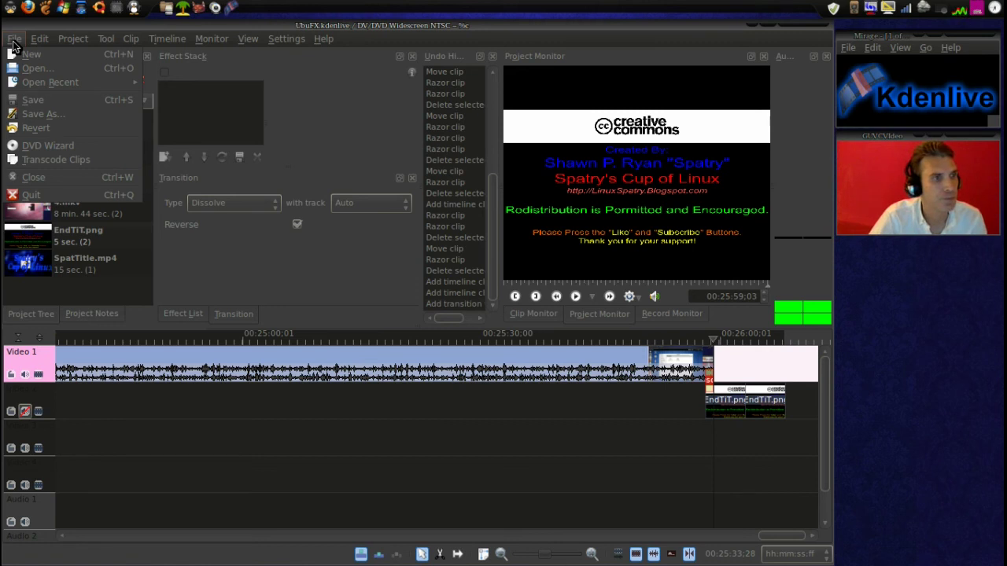
mouse_move(62, 40)
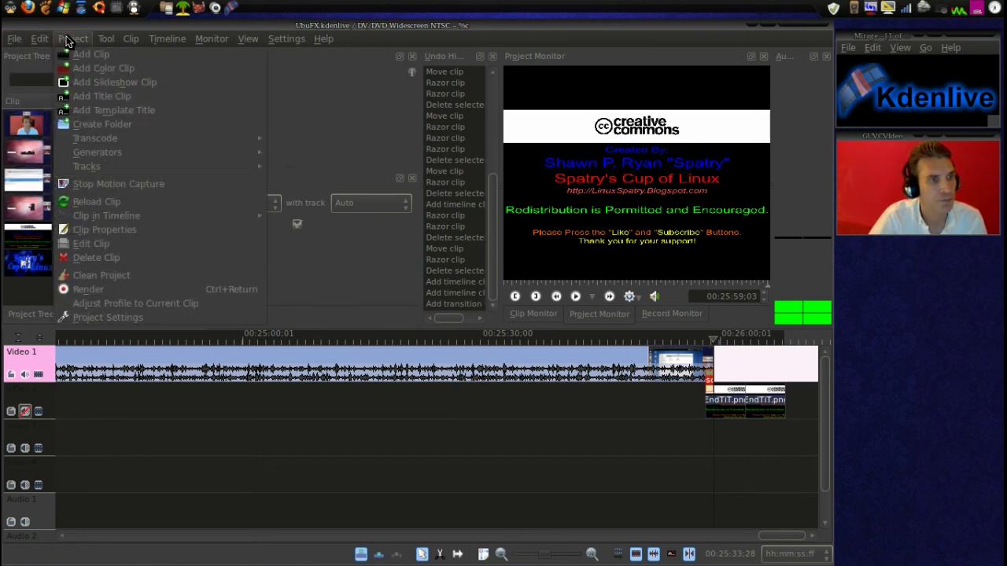
left_click(87, 289)
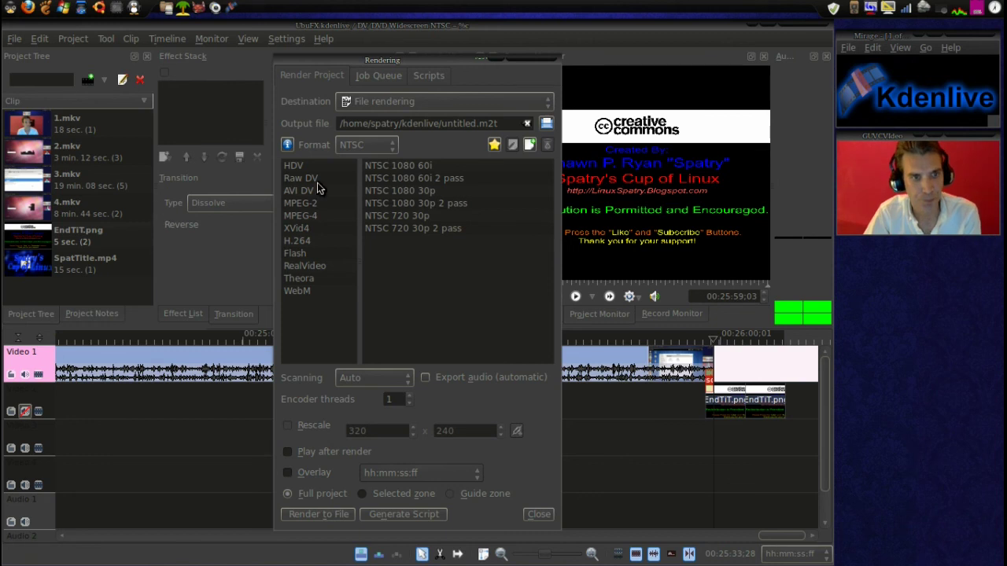
Set the render destination to Web sites with the YouTube 1280x720 2 pass preset.
left_click(457, 109)
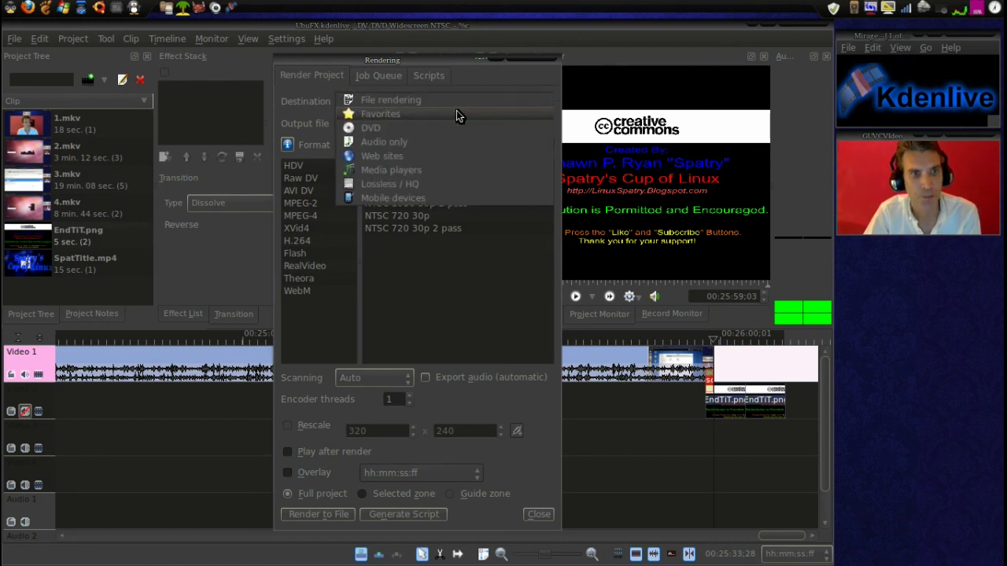
left_click(433, 165)
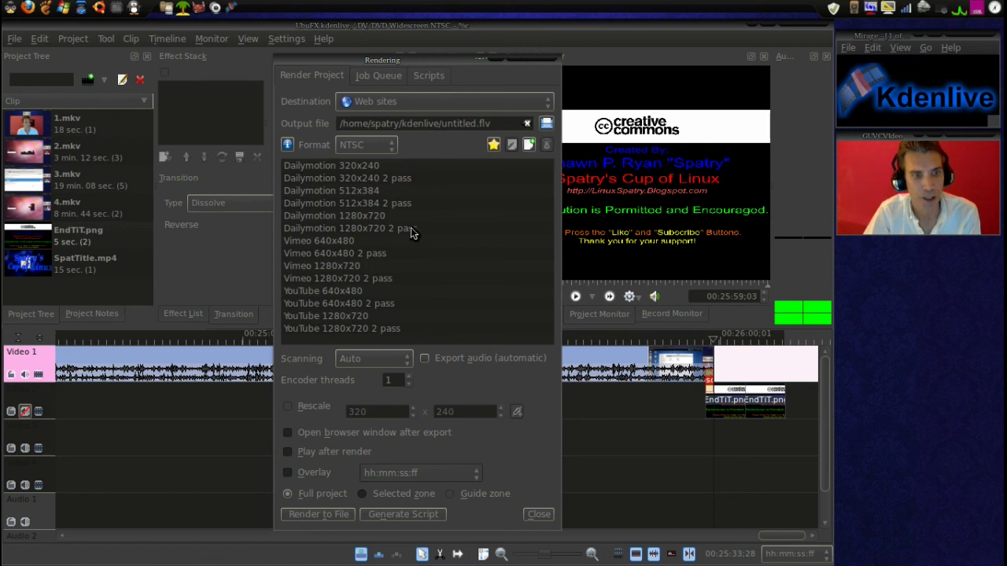
left_click(340, 279)
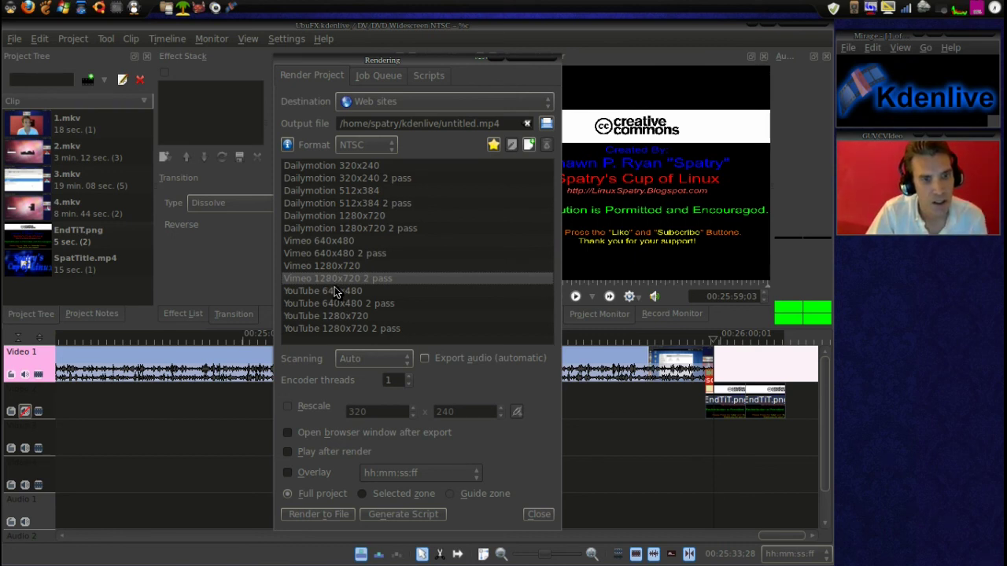
left_click(344, 330)
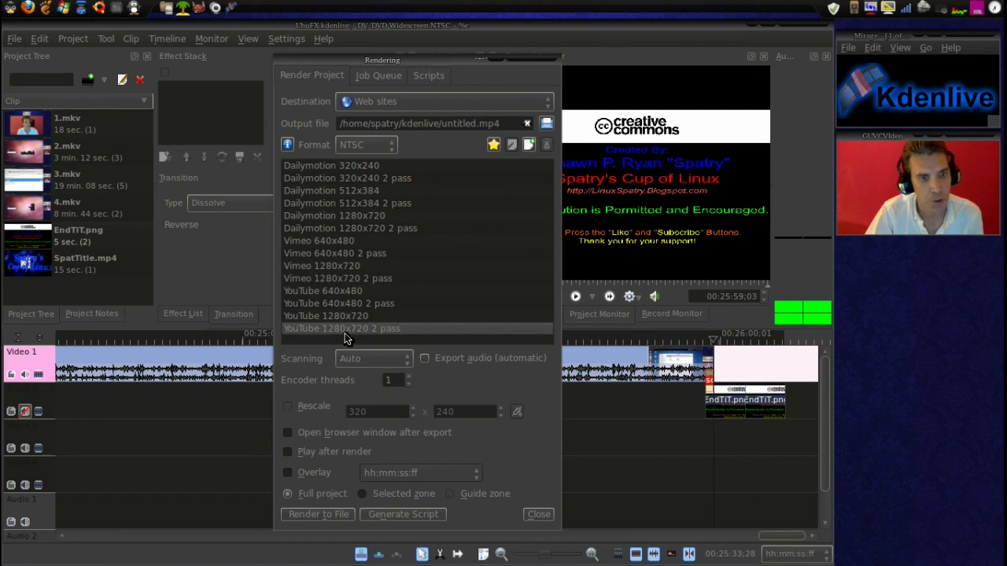
Render the project to file as untitled.mp4.
left_click(337, 516)
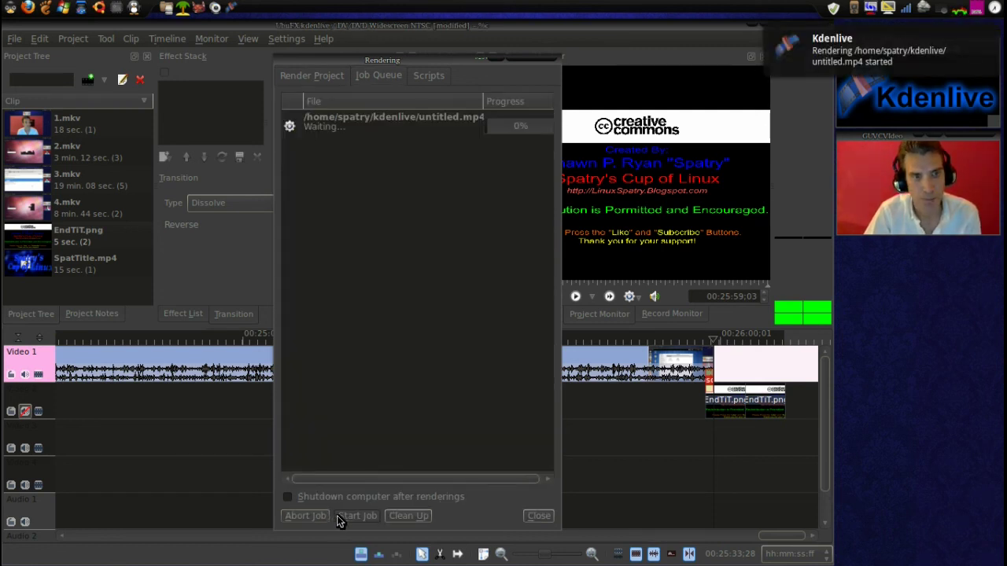